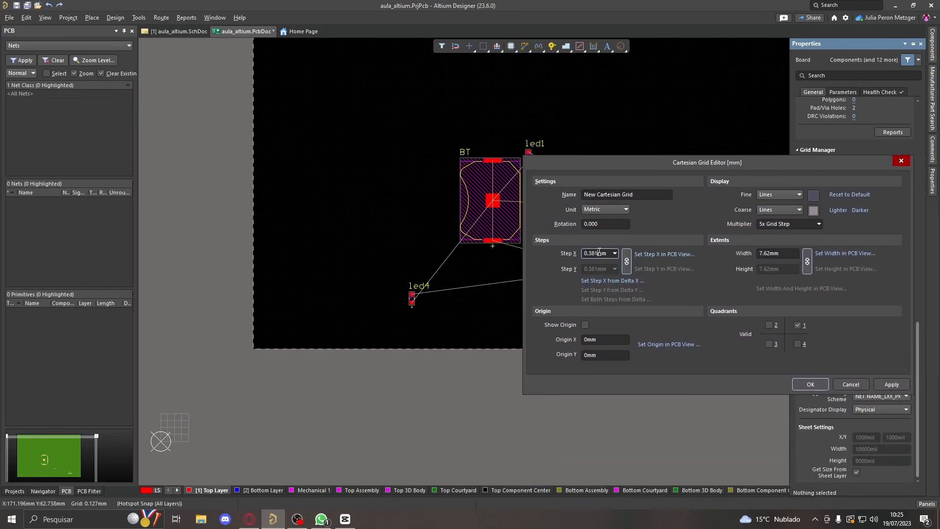
Step: Set the new Cartesian grid's step to 1 mm and its width to 152.4 mm by picking the board's lower-left and lower-right corners
{"action": "left_click_drag", "start_coordinate": [597, 254], "coordinate": [576, 250]}
{"action": "left_click", "coordinate": [845, 253]}
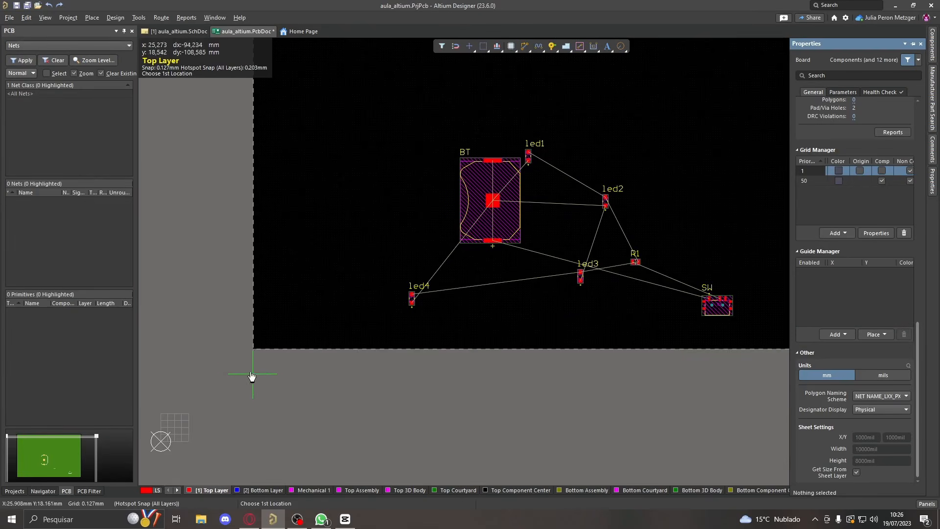
{"action": "scroll", "coordinate": [249, 376], "scroll_direction": "up", "scroll_amount": 10, "text": "ctrl"}
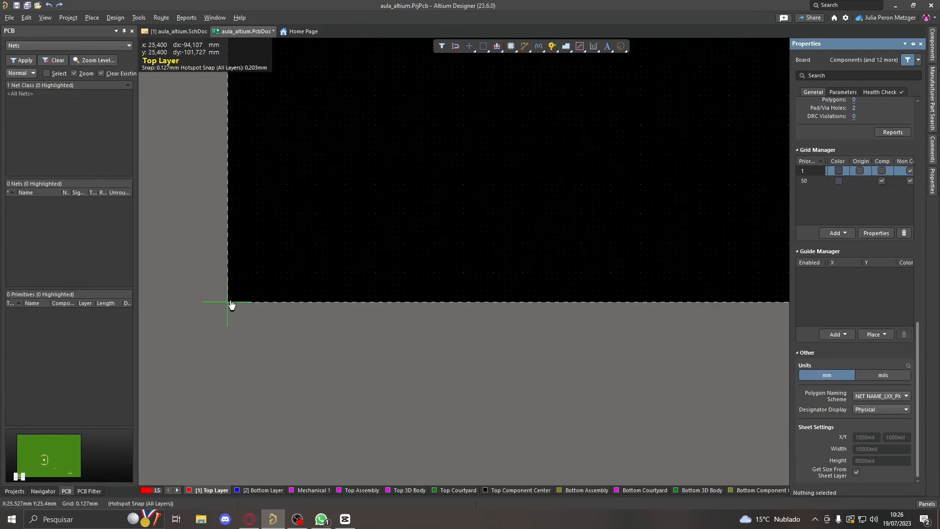
{"action": "left_click", "coordinate": [228, 302]}
{"action": "scroll", "coordinate": [265, 302], "scroll_direction": "down", "scroll_amount": 7, "text": "ctrl"}
{"action": "scroll", "coordinate": [702, 373], "scroll_direction": "down", "scroll_amount": 8, "text": "ctrl"}
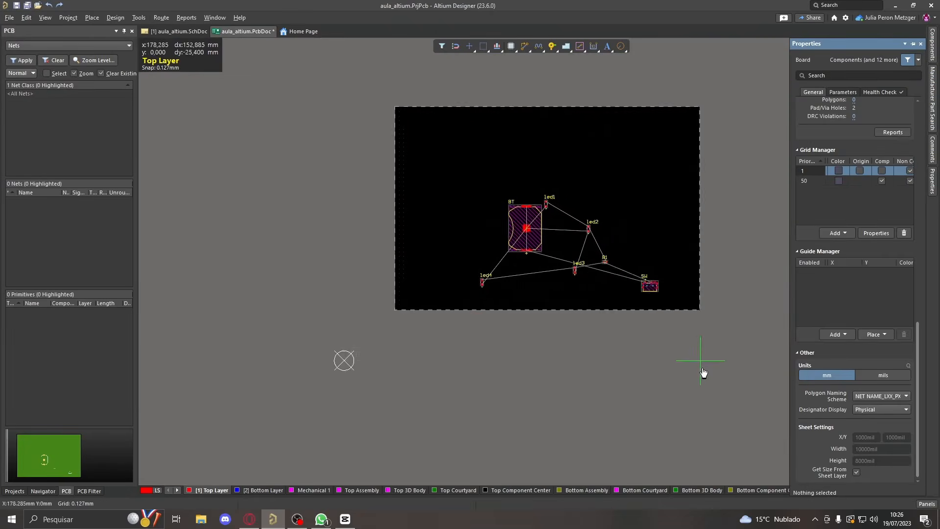
{"action": "scroll", "coordinate": [709, 319], "scroll_direction": "up", "scroll_amount": 12, "text": "ctrl"}
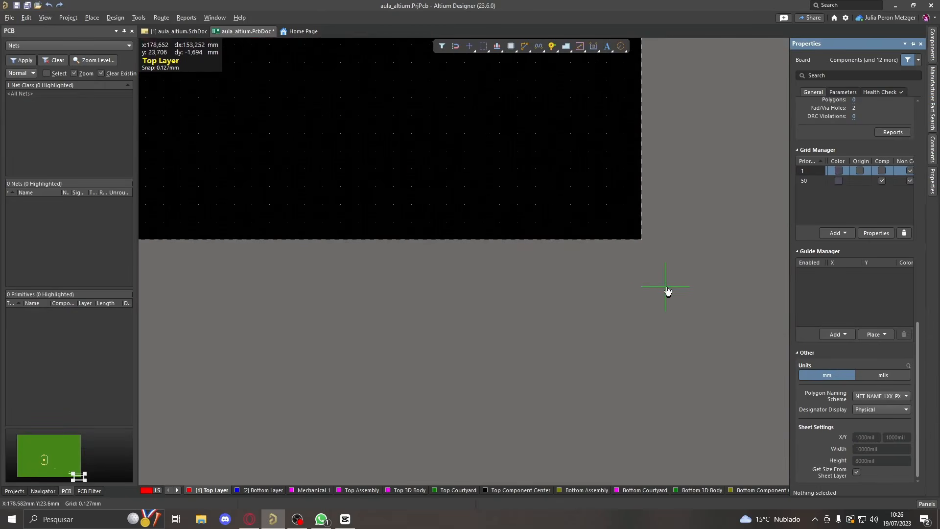
{"action": "left_click", "coordinate": [641, 240]}
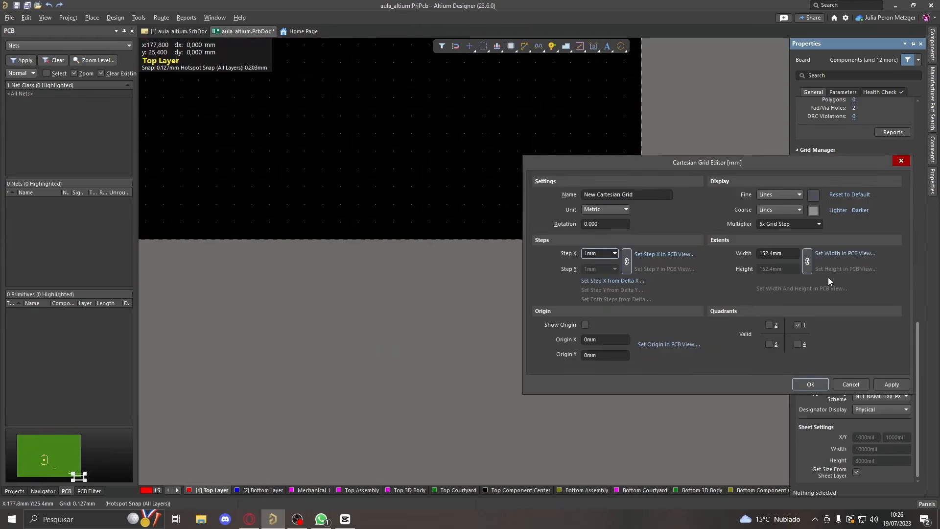
Step: Unlink the grid's height from its width and set it to 101.6 mm by picking the board's lower-left and upper-left corners
{"action": "left_click", "coordinate": [807, 265]}
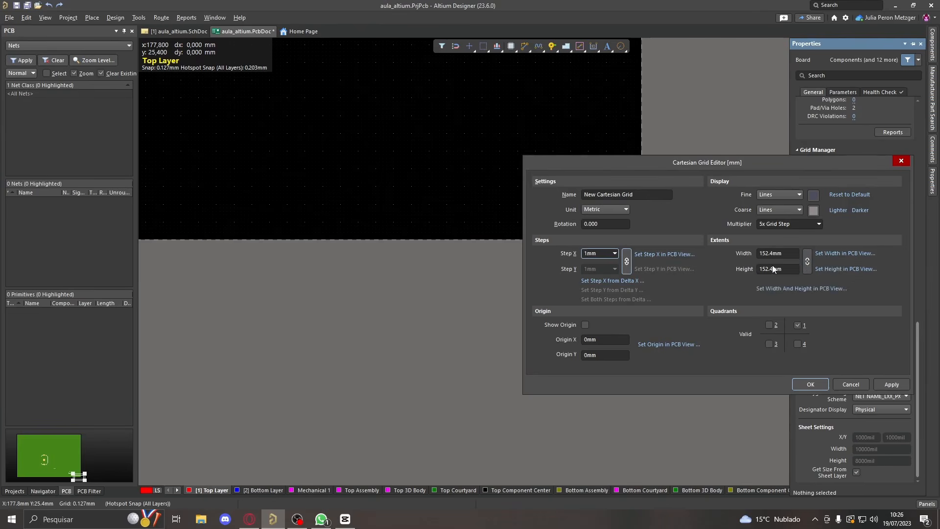
{"action": "left_click", "coordinate": [843, 272]}
{"action": "scroll", "coordinate": [228, 284], "scroll_direction": "down", "scroll_amount": 5, "text": "ctrl"}
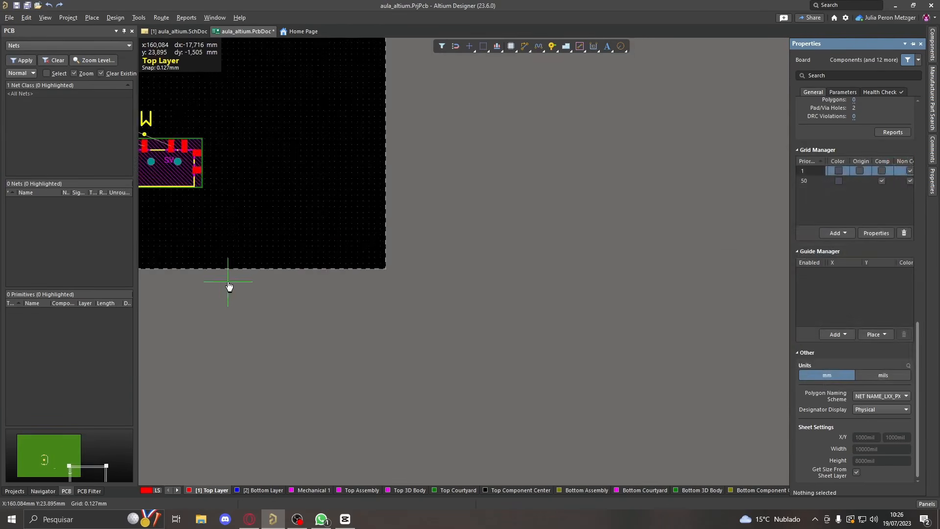
{"action": "right_click_drag", "start_coordinate": [275, 307], "coordinate": [701, 319]}
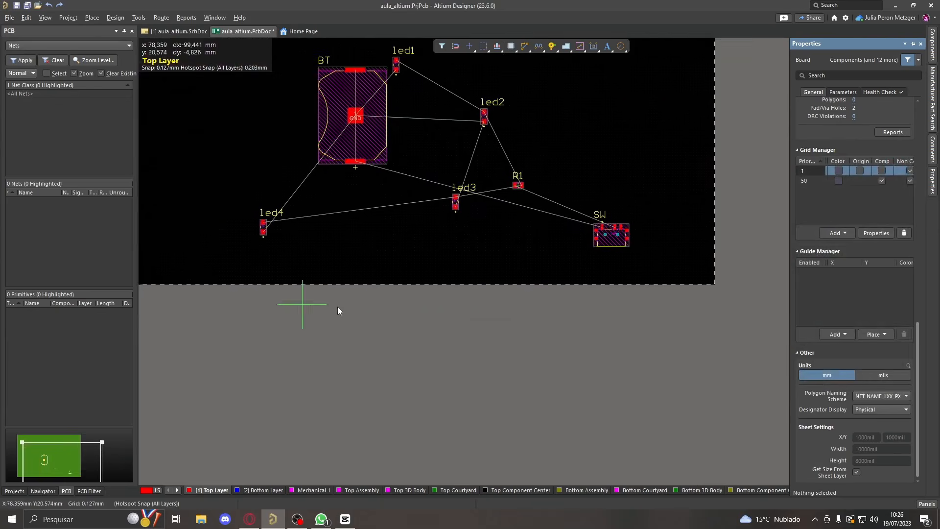
{"action": "right_click_drag", "start_coordinate": [331, 307], "coordinate": [495, 314]}
{"action": "right_click_drag", "start_coordinate": [229, 299], "coordinate": [236, 297]}
{"action": "scroll", "coordinate": [256, 292], "scroll_direction": "up", "scroll_amount": 8, "text": "ctrl"}
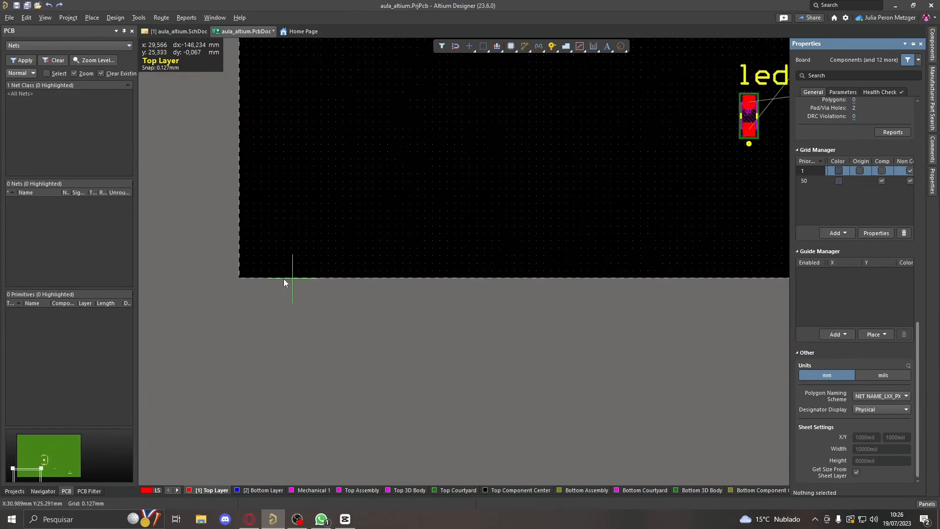
{"action": "left_click", "coordinate": [278, 281]}
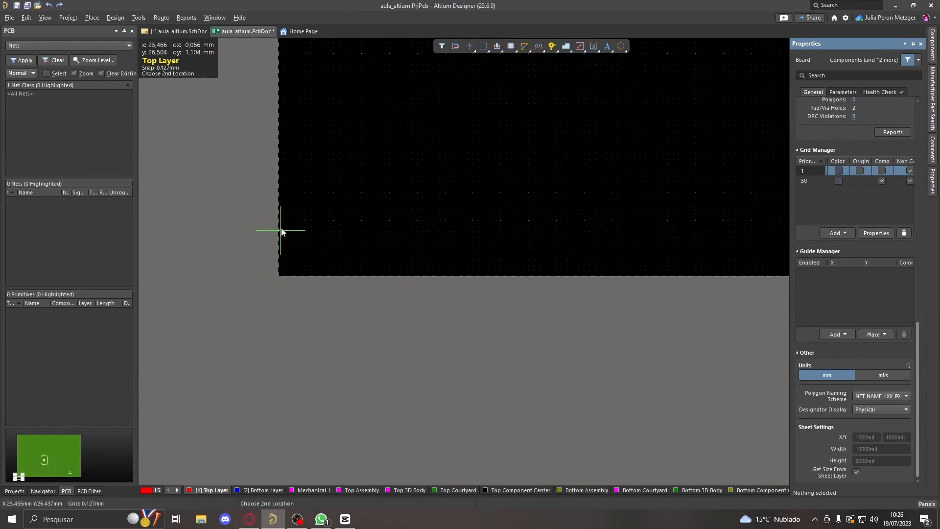
{"action": "scroll", "coordinate": [281, 231], "scroll_direction": "down", "scroll_amount": 5, "text": "ctrl"}
{"action": "right_click_drag", "start_coordinate": [286, 231], "coordinate": [245, 428]}
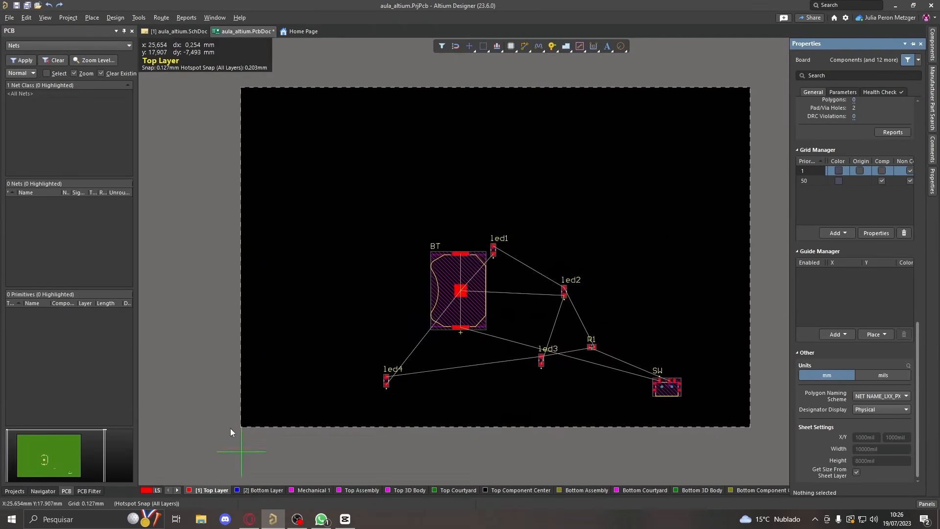
{"action": "scroll", "coordinate": [230, 88], "scroll_direction": "up", "scroll_amount": 5, "text": "ctrl"}
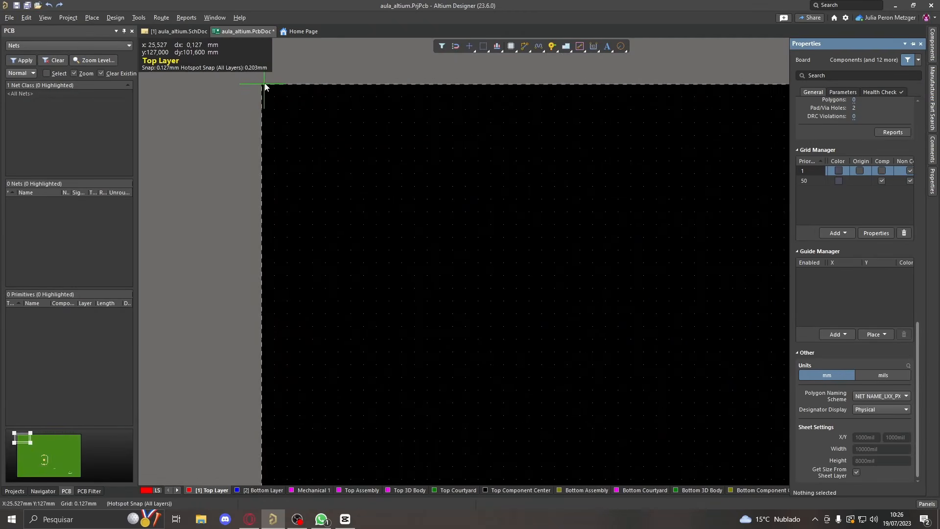
{"action": "left_click", "coordinate": [262, 85]}
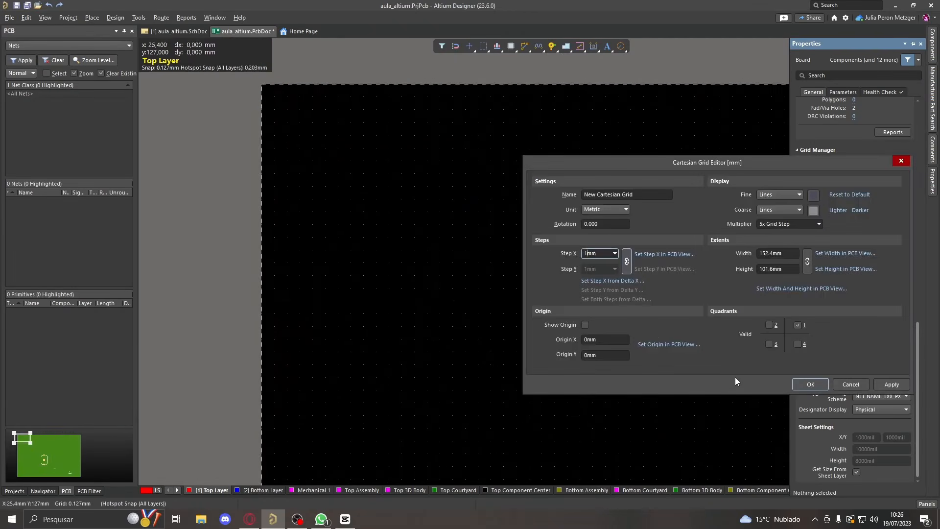
Step: Place the grid origin on the board's lower-left corner at 25.4 mm, 25.4 mm and enable showing the origin
{"action": "left_click", "coordinate": [668, 345]}
{"action": "scroll", "coordinate": [388, 356], "scroll_direction": "down", "scroll_amount": 5}
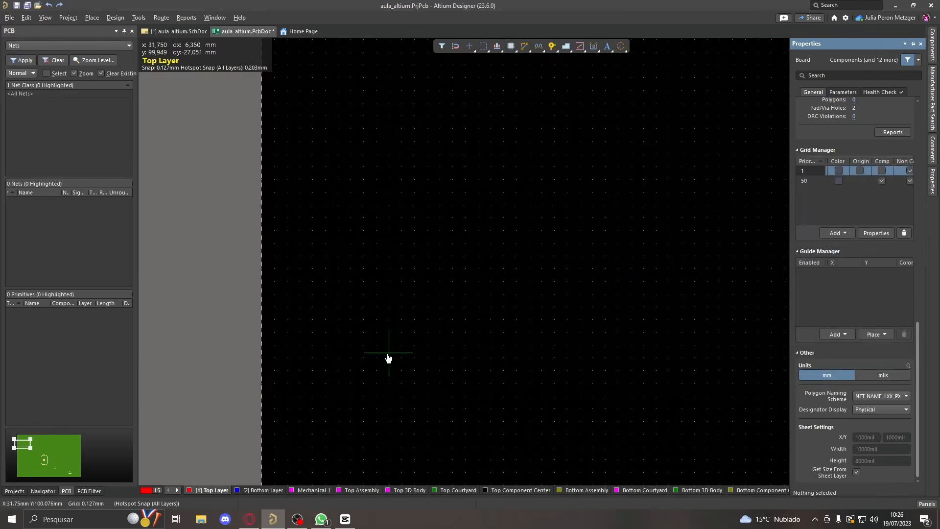
{"action": "scroll", "coordinate": [298, 394], "scroll_direction": "down", "scroll_amount": 5}
{"action": "scroll", "coordinate": [257, 236], "scroll_direction": "up", "scroll_amount": 2}
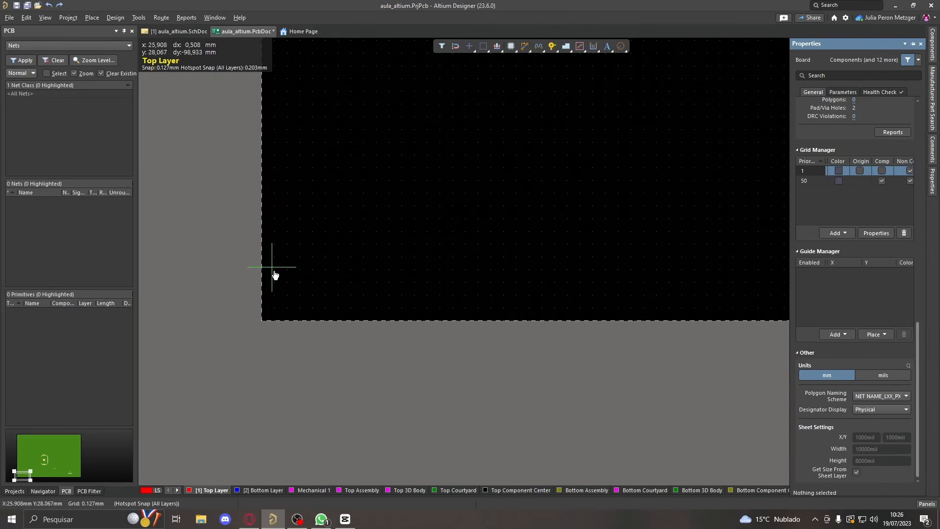
{"action": "scroll", "coordinate": [253, 324], "scroll_direction": "up", "scroll_amount": 4, "text": "ctrl"}
{"action": "left_click", "coordinate": [284, 317]}
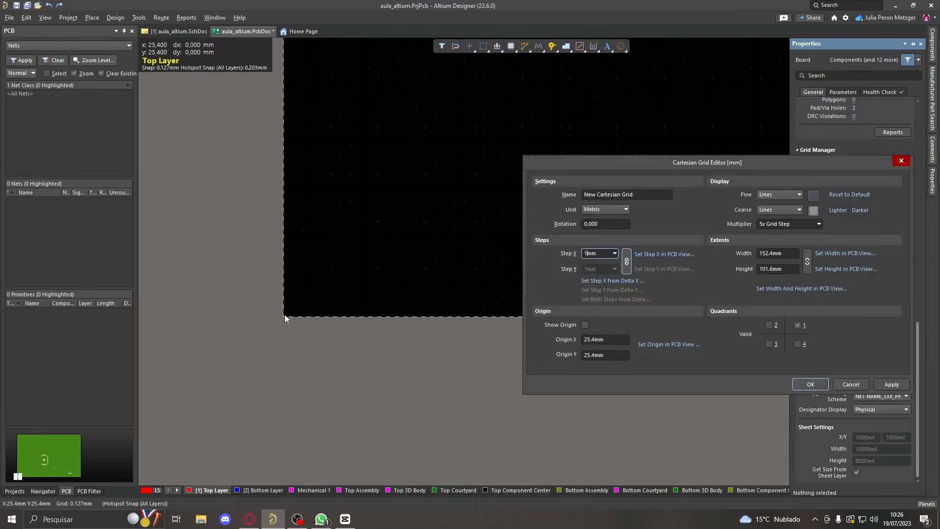
{"action": "left_click", "coordinate": [585, 324]}
Step: Colour the fine grid with yellow 43 and the coarse grid with the lighter yellow 41
{"action": "left_click", "coordinate": [814, 196]}
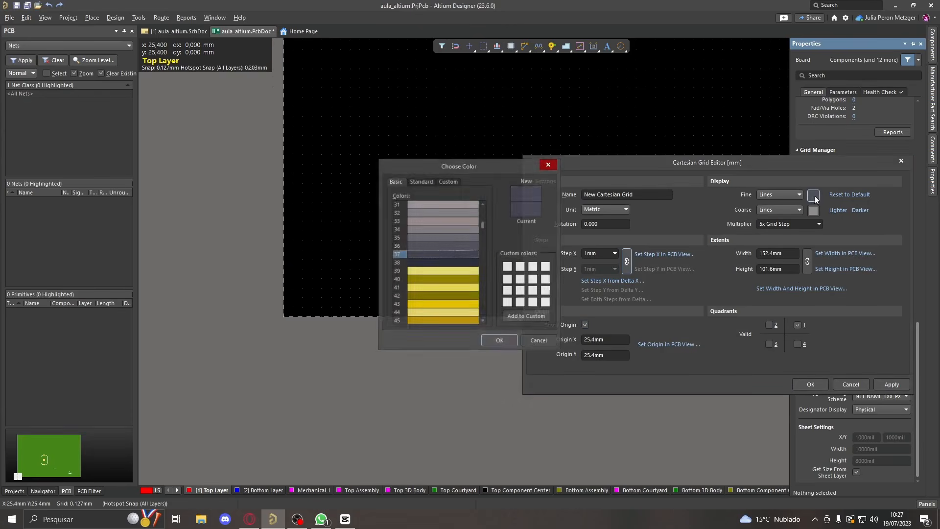
{"action": "left_click", "coordinate": [457, 303]}
{"action": "left_click", "coordinate": [498, 340]}
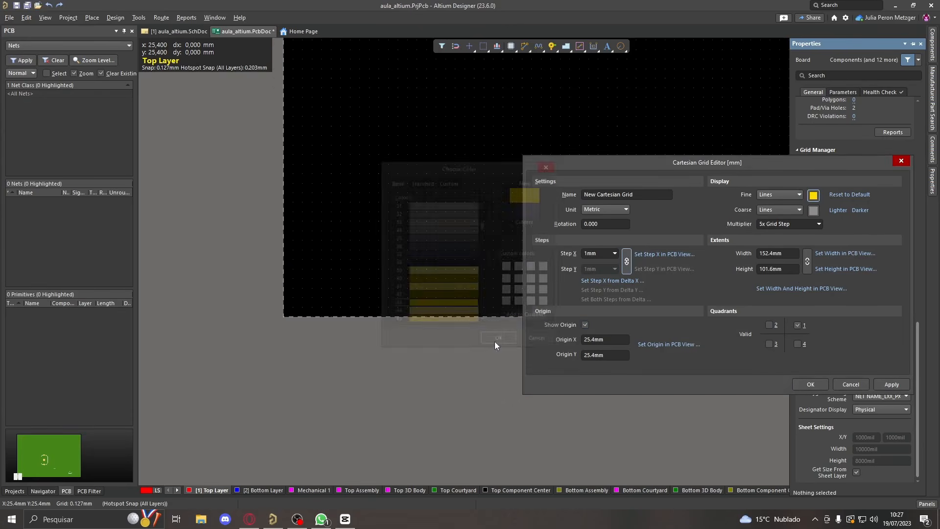
{"action": "left_click", "coordinate": [813, 211]}
{"action": "left_click", "coordinate": [457, 314]}
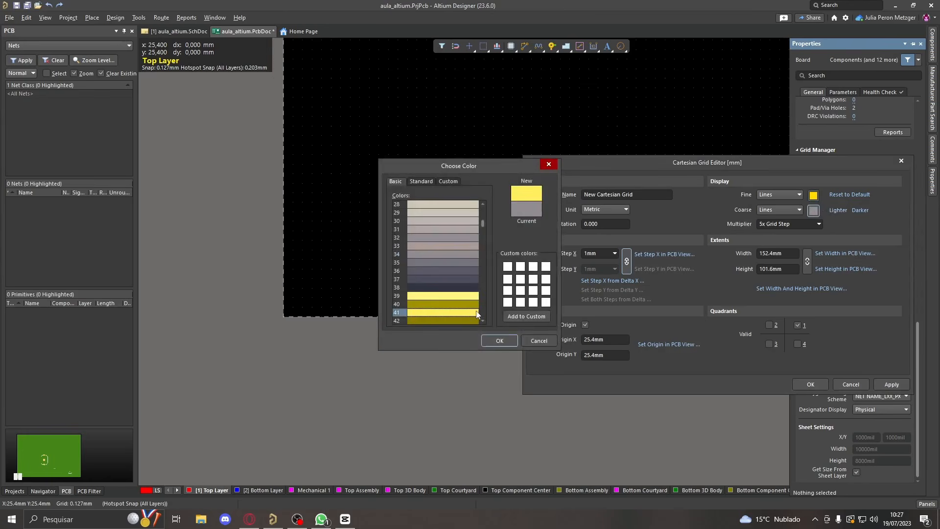
{"action": "left_click", "coordinate": [499, 340]}
Step: Display both the fine and coarse grids as dots and apply the grid settings
{"action": "left_click", "coordinate": [798, 196]}
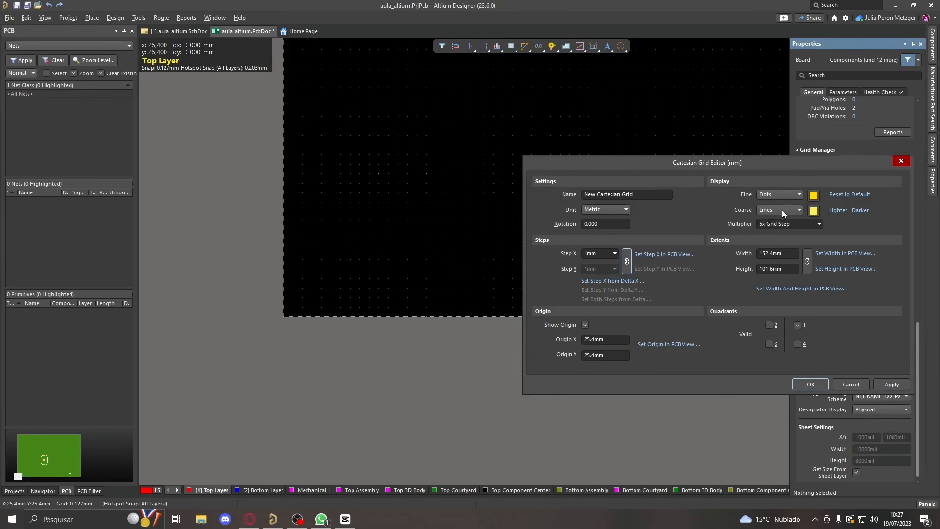
{"action": "left_click", "coordinate": [782, 213]}
{"action": "left_click", "coordinate": [777, 225]}
{"action": "left_click", "coordinate": [887, 384]}
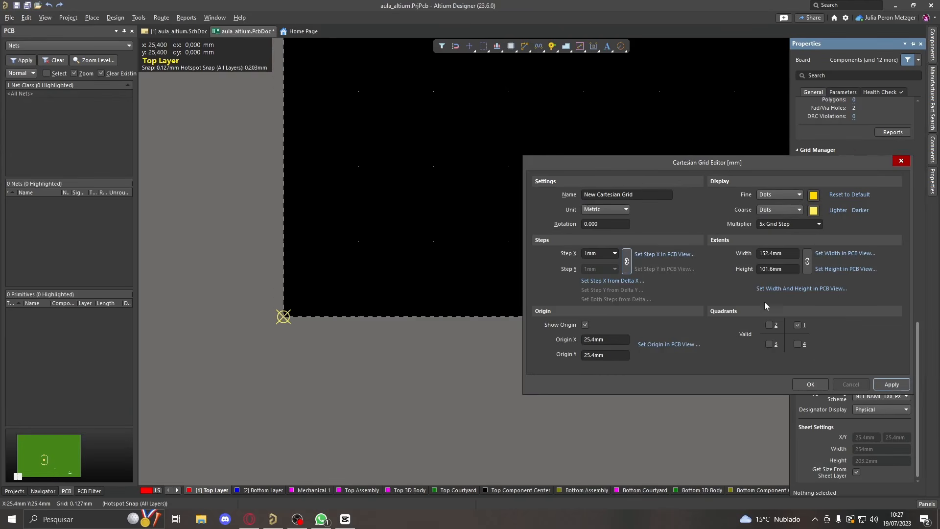
{"action": "left_click", "coordinate": [809, 383]}
{"action": "scroll", "coordinate": [436, 315], "scroll_direction": "up", "scroll_amount": 5, "text": "ctrl"}
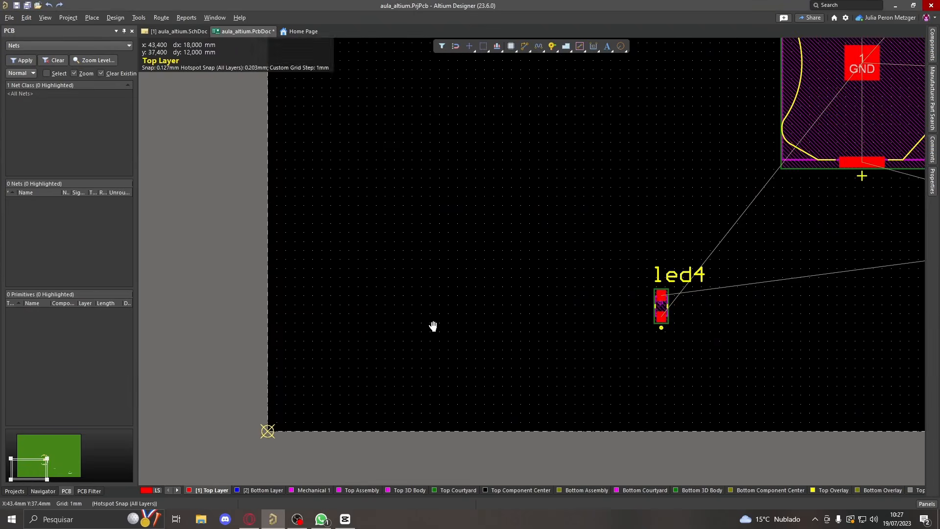
{"action": "scroll", "coordinate": [469, 264], "scroll_direction": "down", "scroll_amount": 4, "text": "ctrl"}
{"action": "scroll", "coordinate": [362, 313], "scroll_direction": "up", "scroll_amount": 5, "text": "ctrl"}
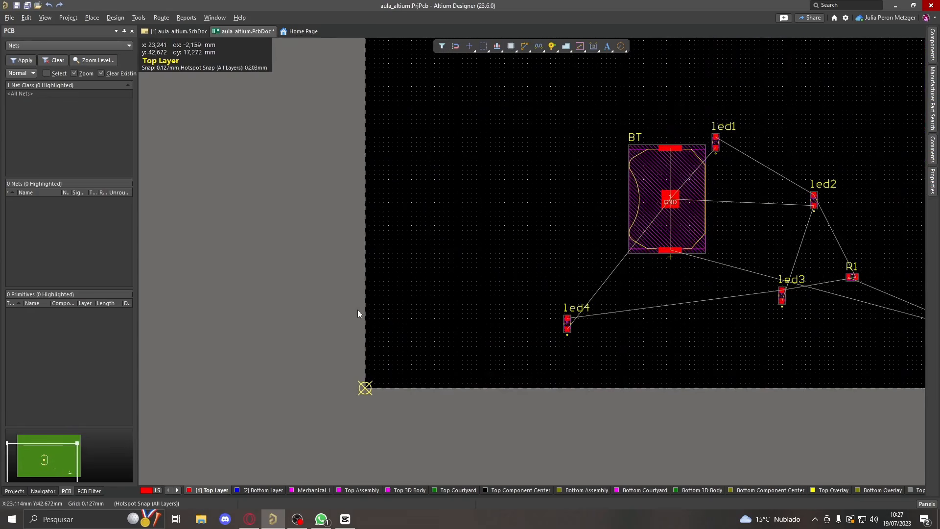
{"action": "scroll", "coordinate": [368, 336], "scroll_direction": "up", "scroll_amount": 5, "text": "ctrl"}
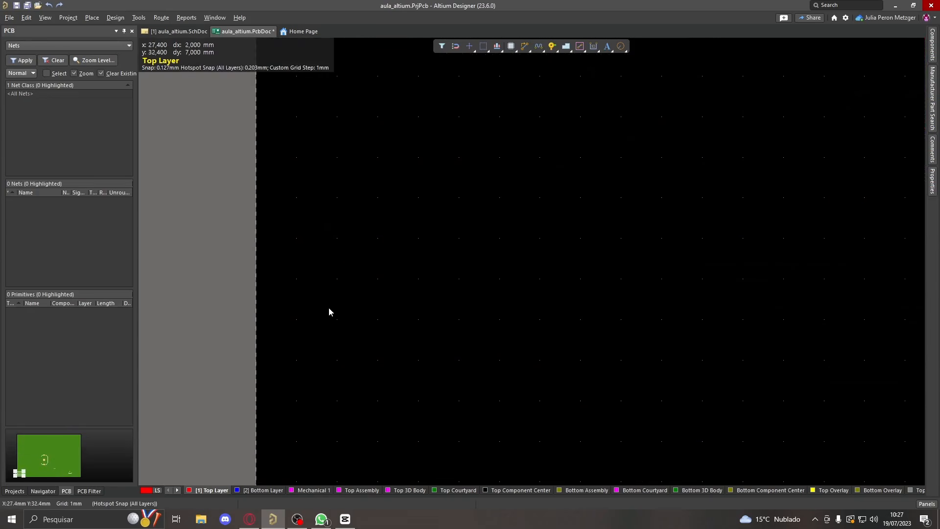
{"action": "scroll", "coordinate": [366, 297], "scroll_direction": "down", "scroll_amount": 6, "text": "ctrl"}
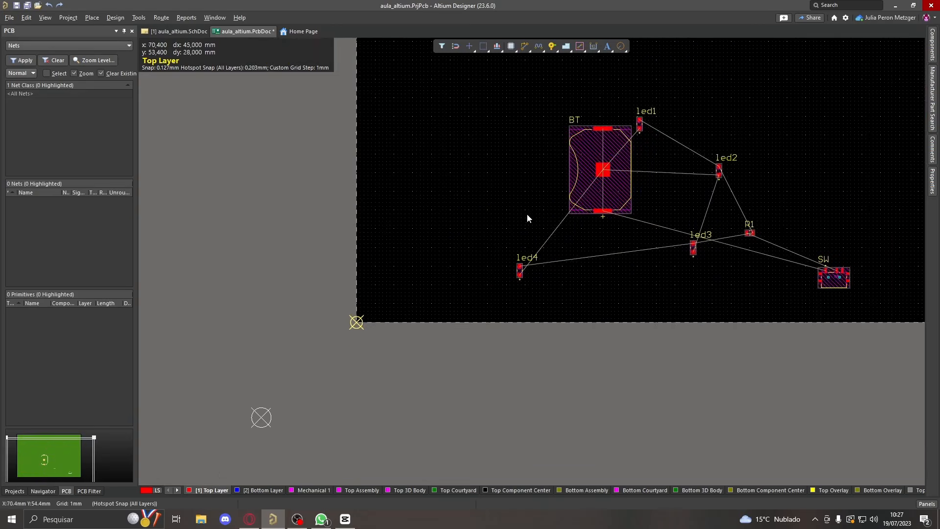
{"action": "right_click_drag", "start_coordinate": [526, 215], "coordinate": [434, 362]}
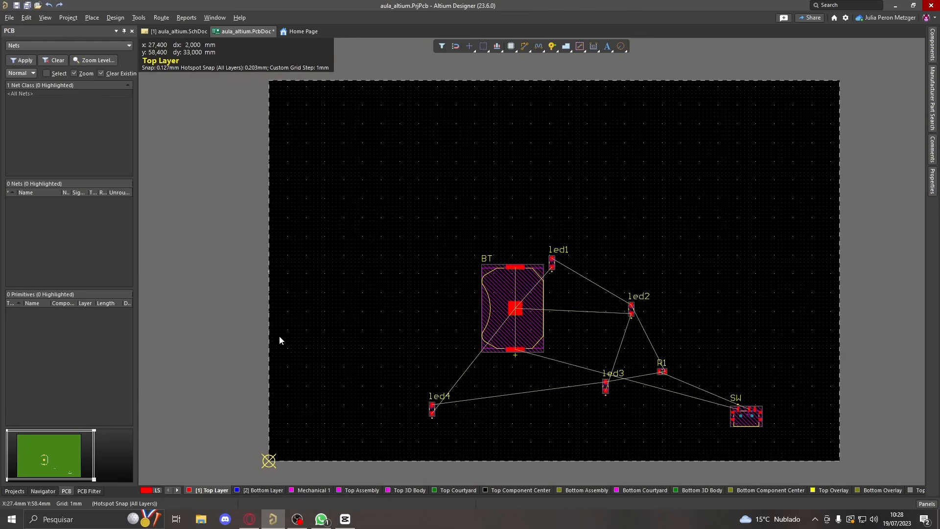
{"action": "key", "text": "1"}
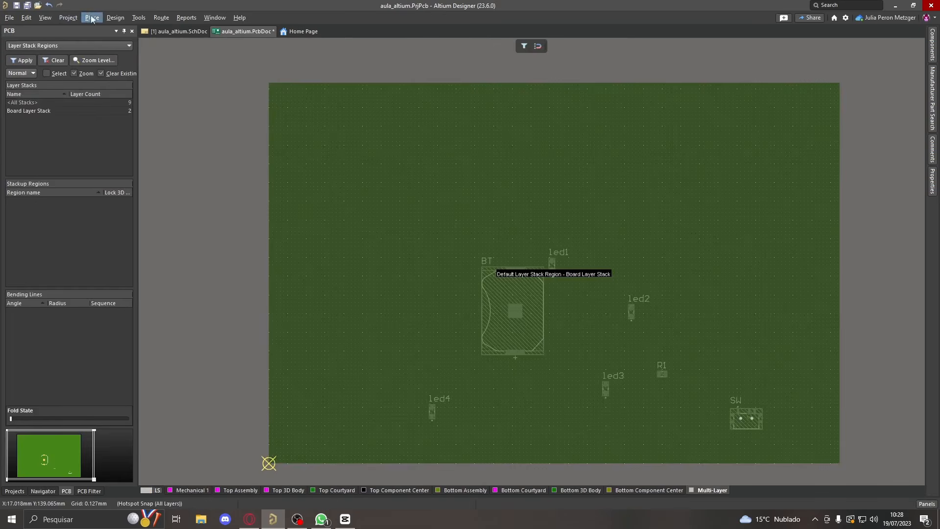
{"action": "left_click", "coordinate": [115, 18]}
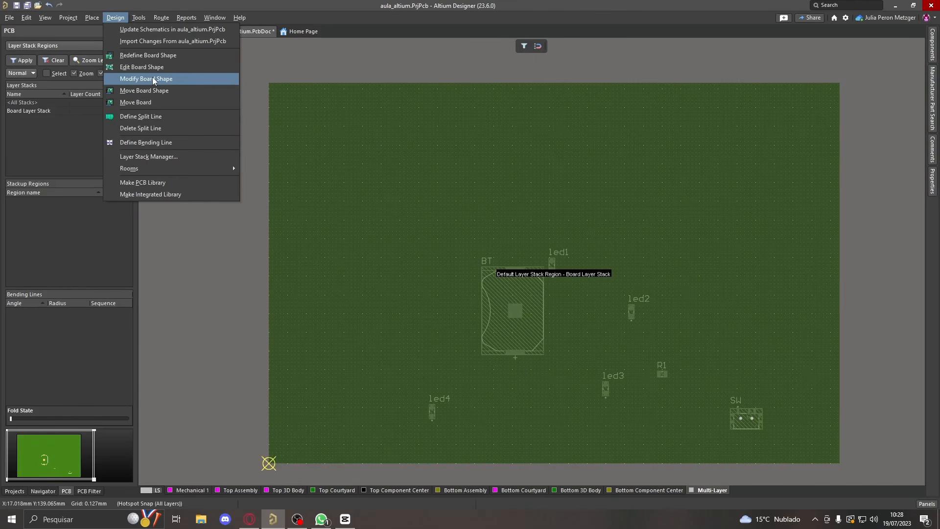
{"action": "left_click", "coordinate": [154, 79]}
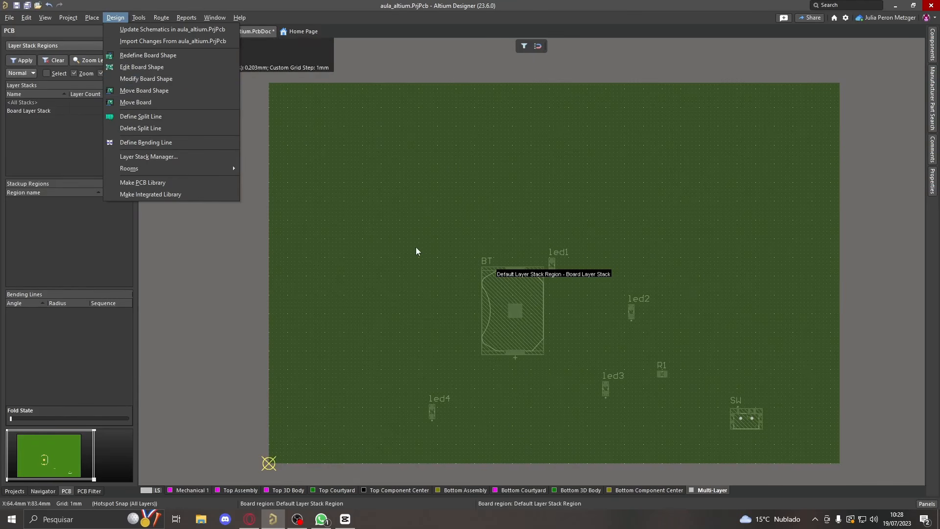
{"action": "left_click", "coordinate": [44, 18]}
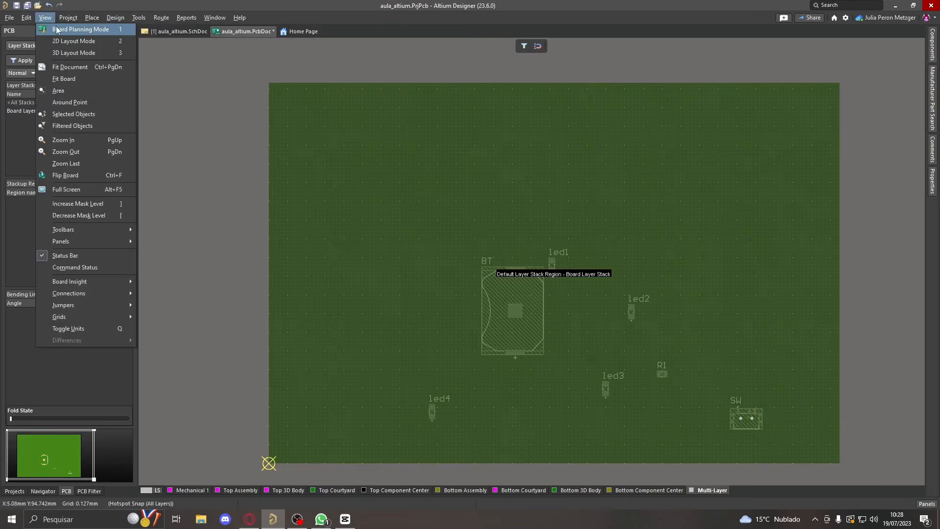
{"action": "left_click", "coordinate": [86, 46]}
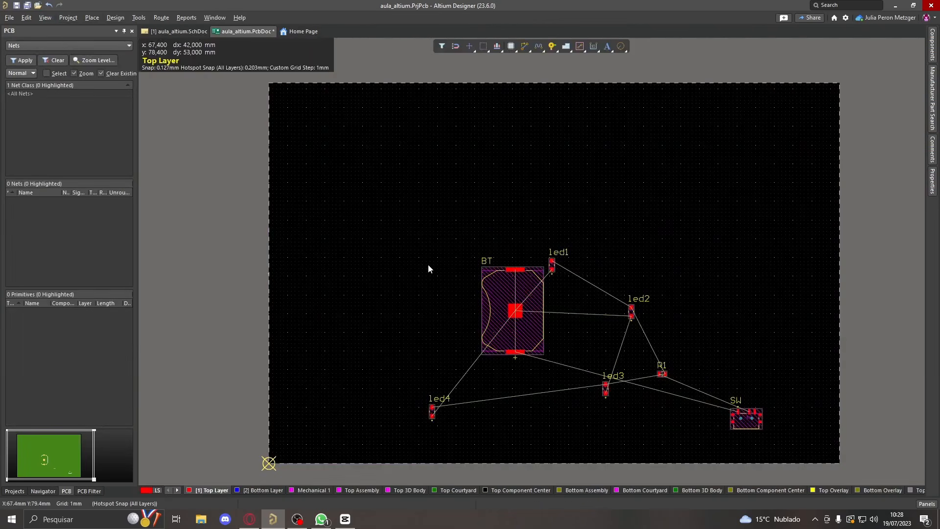
Step: Draw a full circle with a radius of about 26 mm near the board's lower-left corner on the Top Layer
{"action": "right_click", "coordinate": [621, 46]}
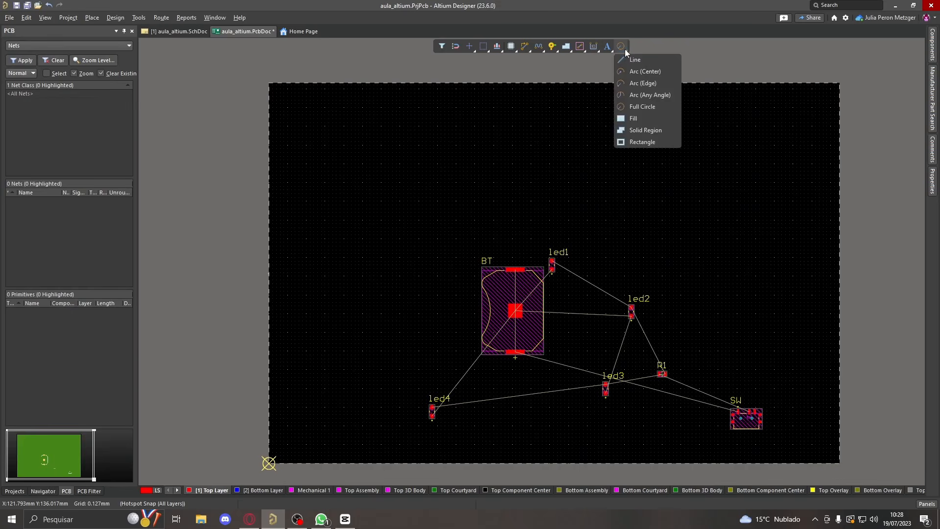
{"action": "left_click", "coordinate": [632, 106]}
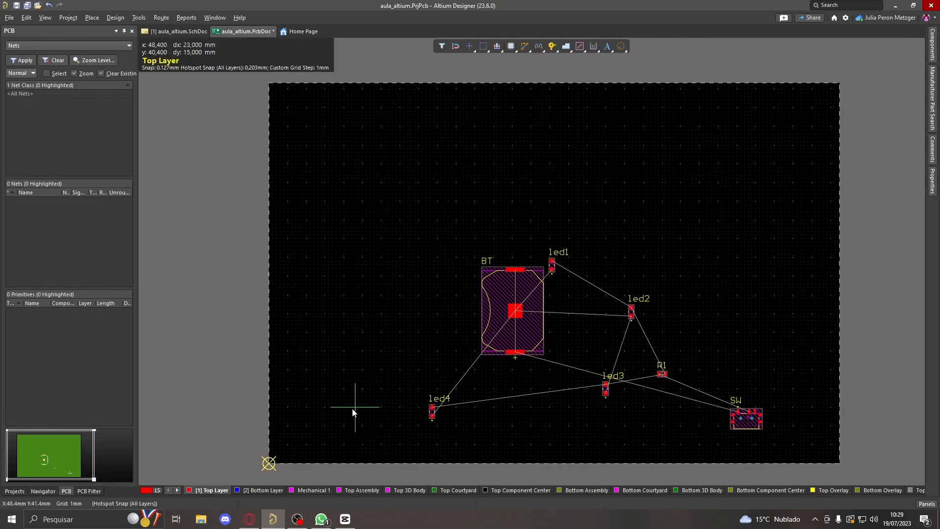
{"action": "left_click", "coordinate": [343, 388]}
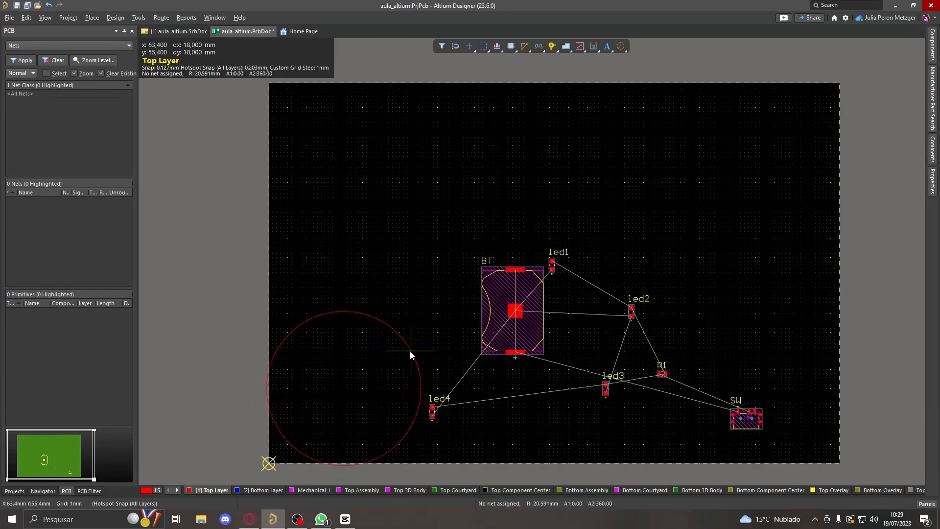
{"action": "left_click", "coordinate": [430, 342]}
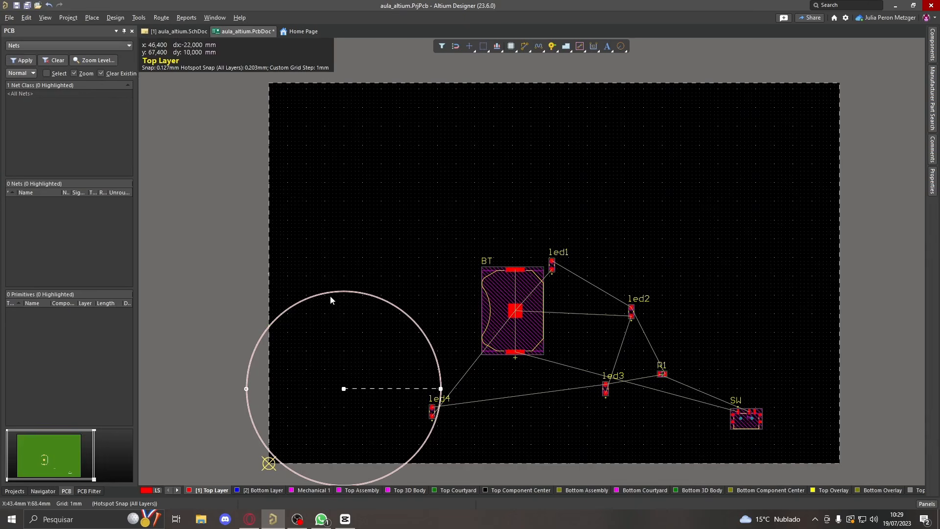
Step: Define the board shape from the selected circle and delete the circle left along the board edge
{"action": "left_click", "coordinate": [116, 18]}
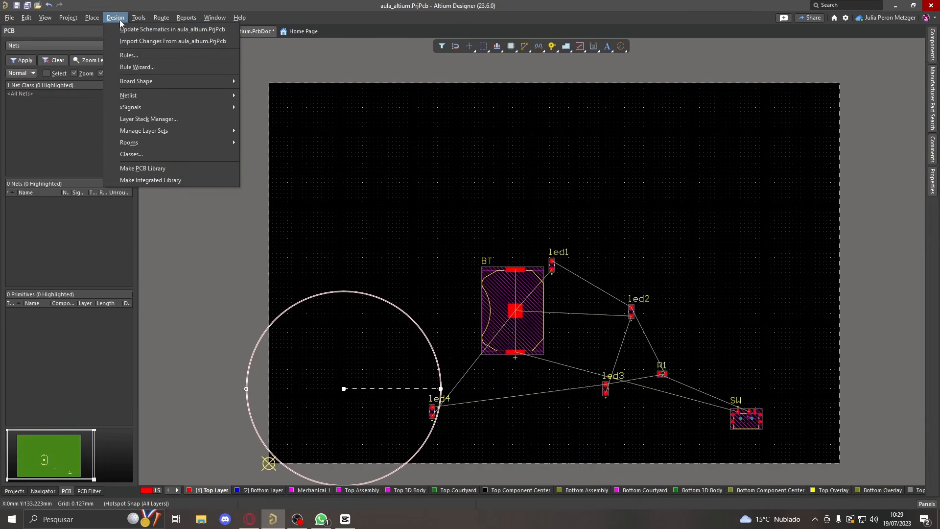
{"action": "mouse_move", "coordinate": [206, 78]}
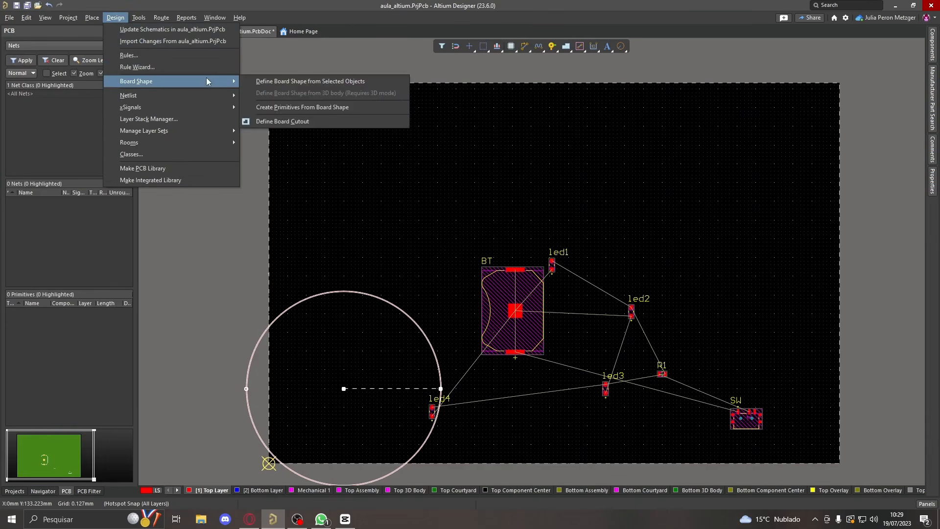
{"action": "left_click", "coordinate": [270, 81]}
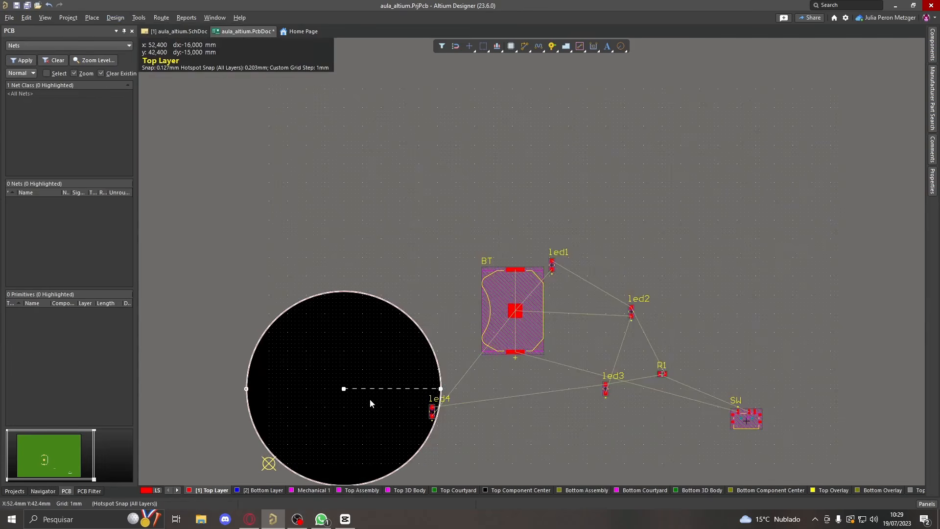
{"action": "left_click", "coordinate": [451, 292]}
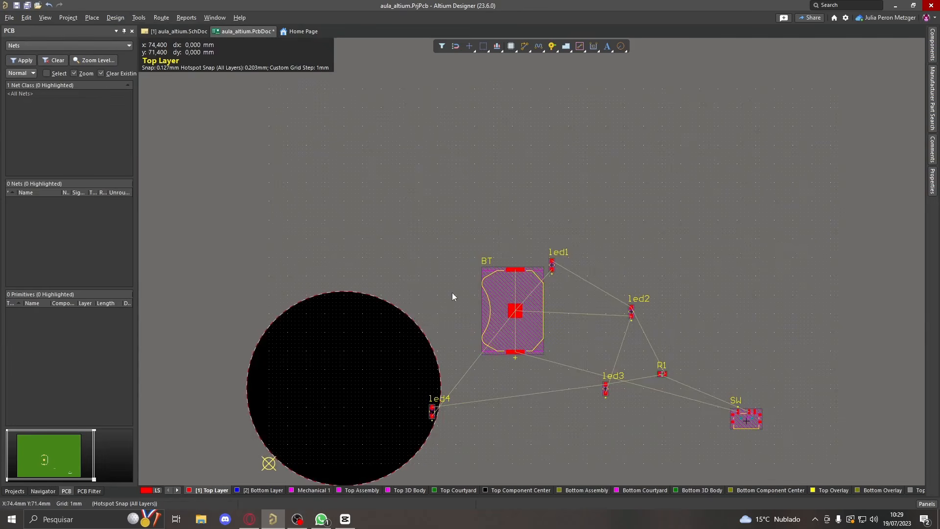
{"action": "left_click", "coordinate": [422, 331]}
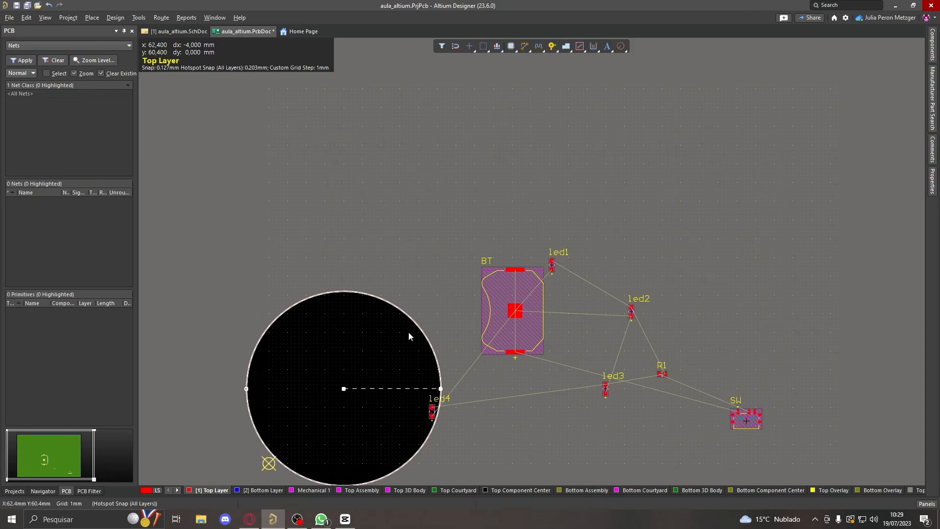
{"action": "key", "text": "Delete"}
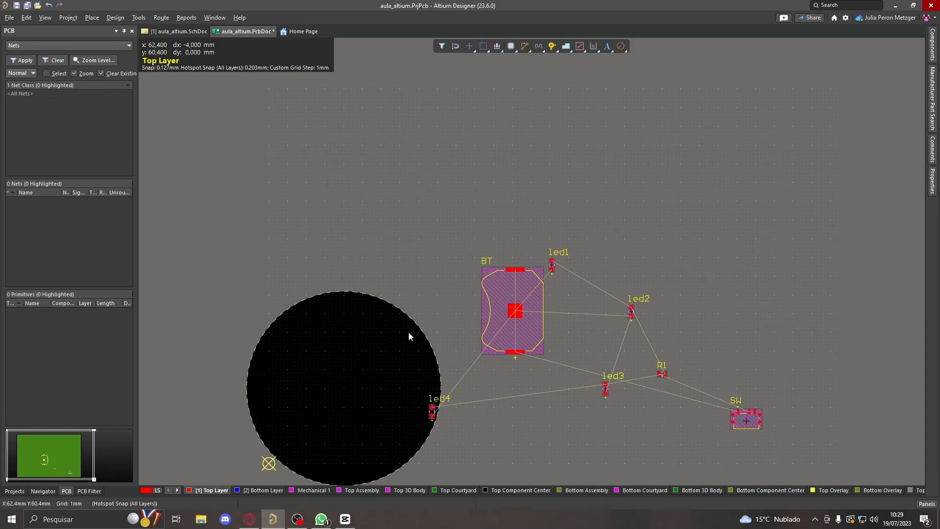
Step: Create line/arc primitives from the round board shape on the Top Layer with a width of 0.02 mm
{"action": "left_click", "coordinate": [115, 17]}
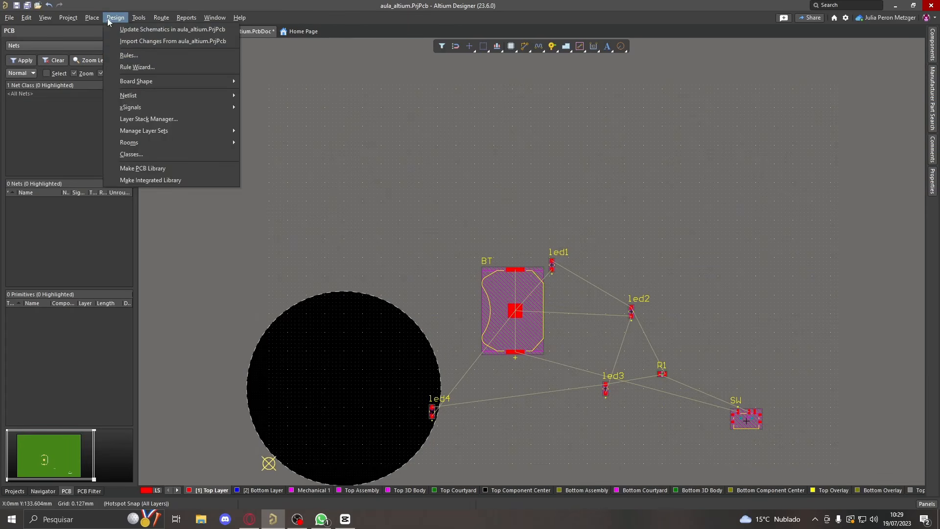
{"action": "mouse_move", "coordinate": [195, 80]}
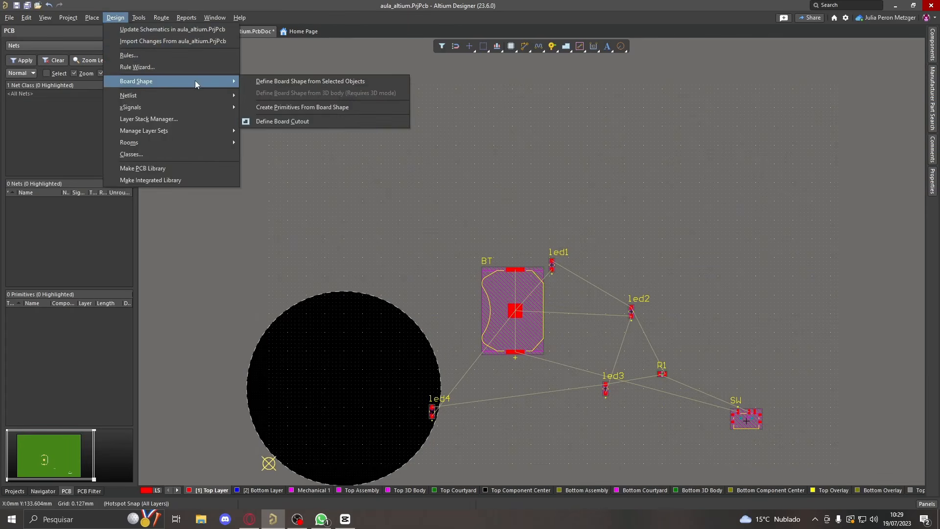
{"action": "left_click", "coordinate": [300, 107]}
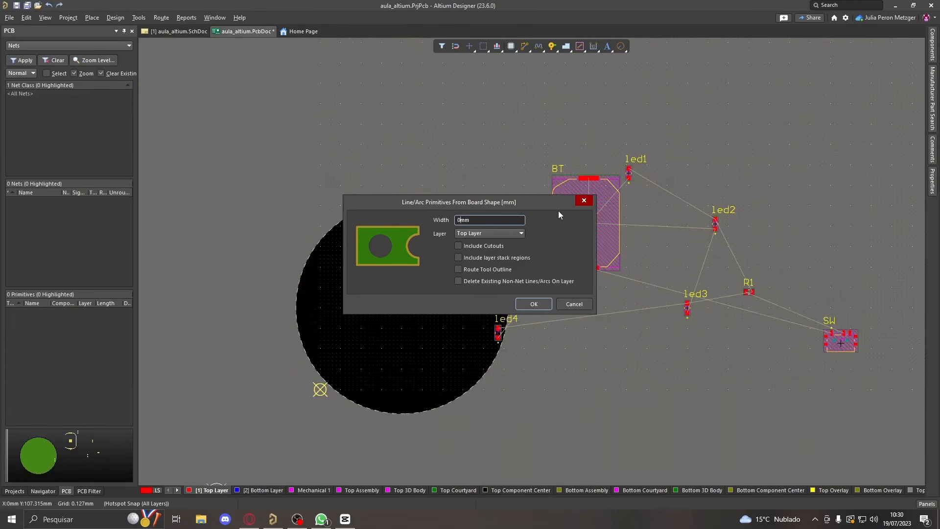
{"action": "type", "text": ".02"}
{"action": "left_click", "coordinate": [533, 304]}
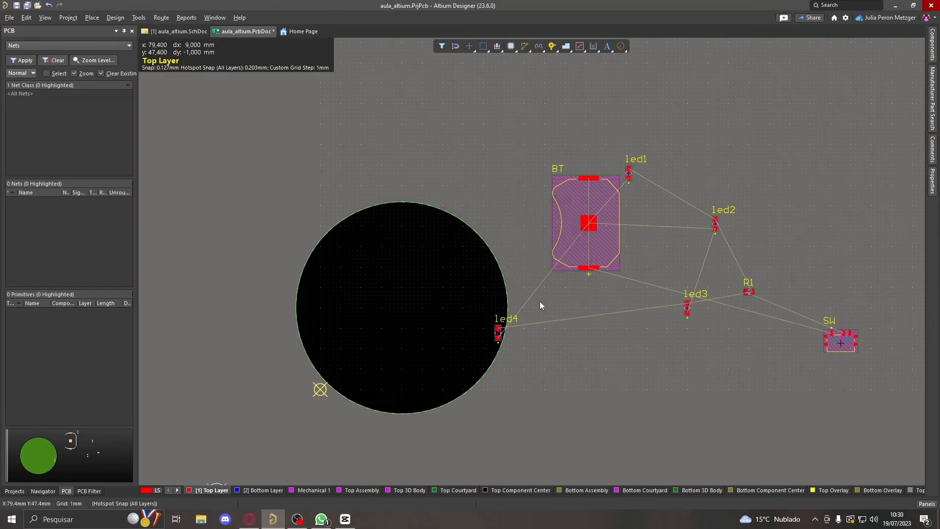
Step: Inspect the round board's outline up close and in 3D, and return to the 2D layout
{"action": "scroll", "coordinate": [304, 356], "scroll_direction": "up", "scroll_amount": 5, "text": "ctrl"}
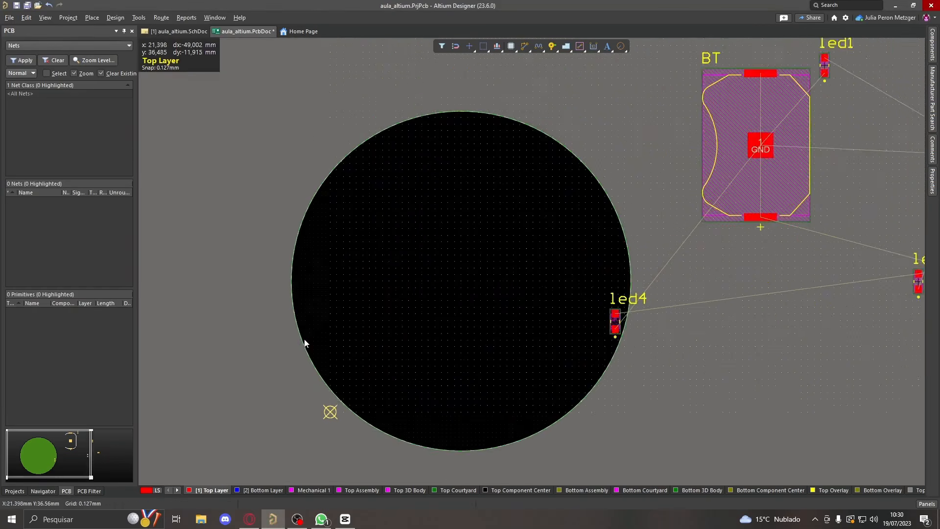
{"action": "scroll", "coordinate": [327, 304], "scroll_direction": "down", "scroll_amount": 4, "text": "ctrl"}
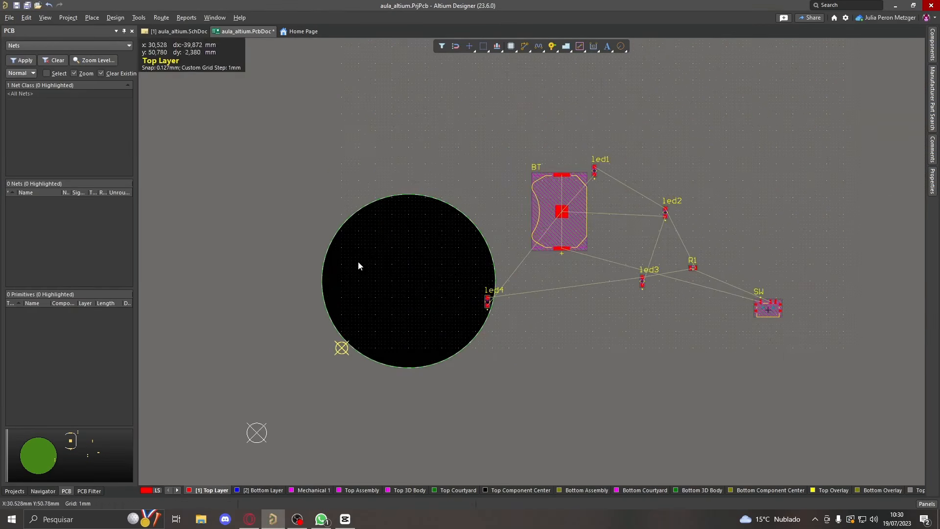
{"action": "left_click", "coordinate": [45, 18]}
{"action": "left_click", "coordinate": [73, 53]}
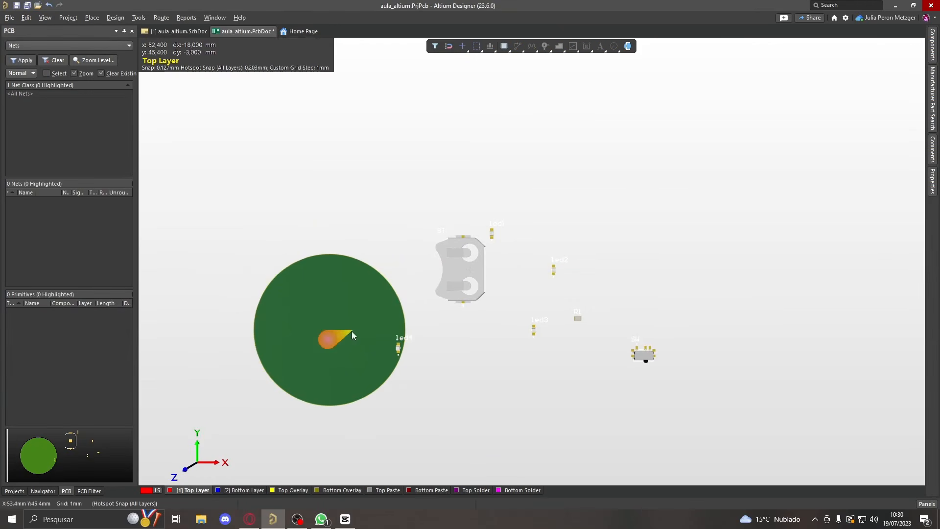
{"action": "key", "text": "2"}
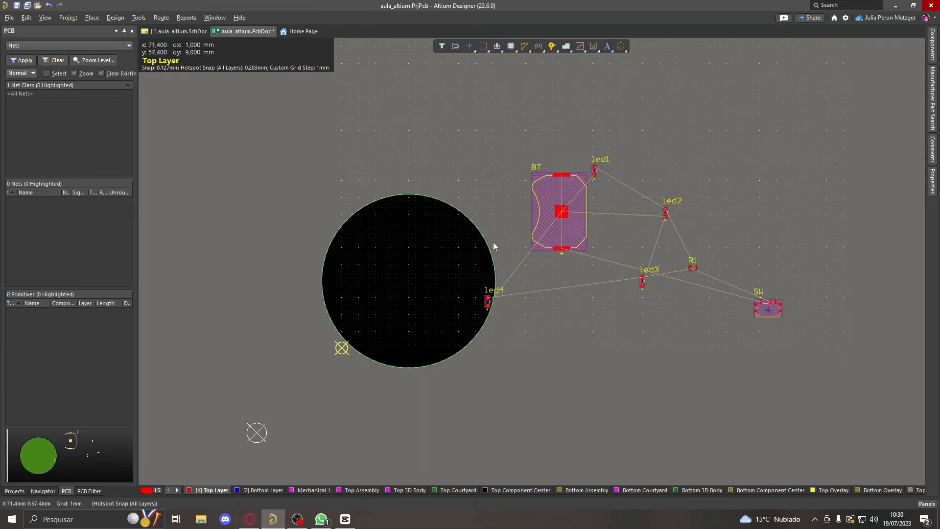
{"action": "left_click", "coordinate": [621, 49]}
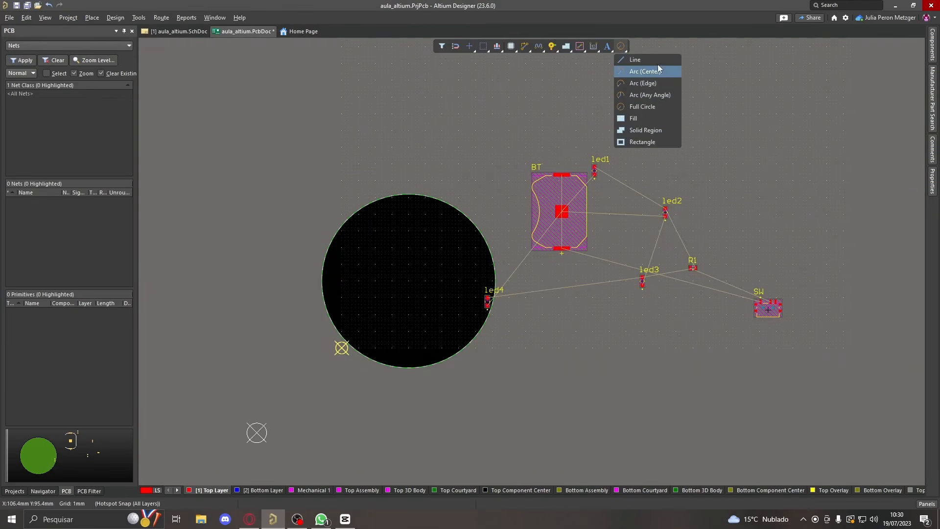
{"action": "left_click", "coordinate": [622, 46]}
{"action": "key", "text": "Escape"}
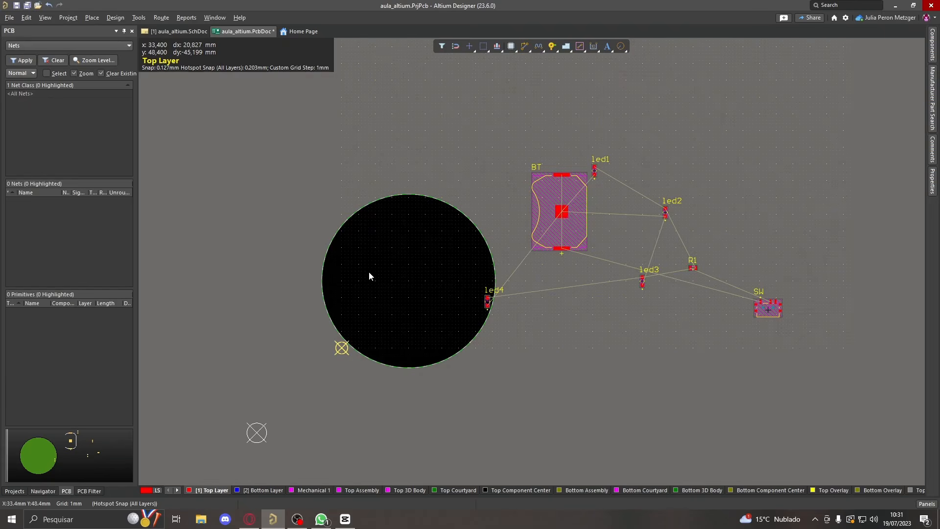
{"action": "left_click", "coordinate": [9, 22]}
{"action": "mouse_move", "coordinate": [98, 180]}
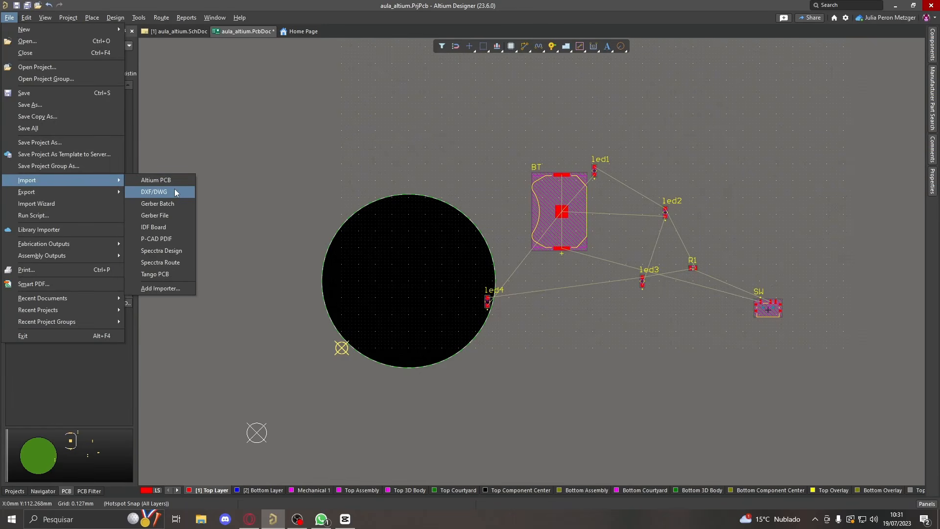
{"action": "left_click", "coordinate": [338, 194]}
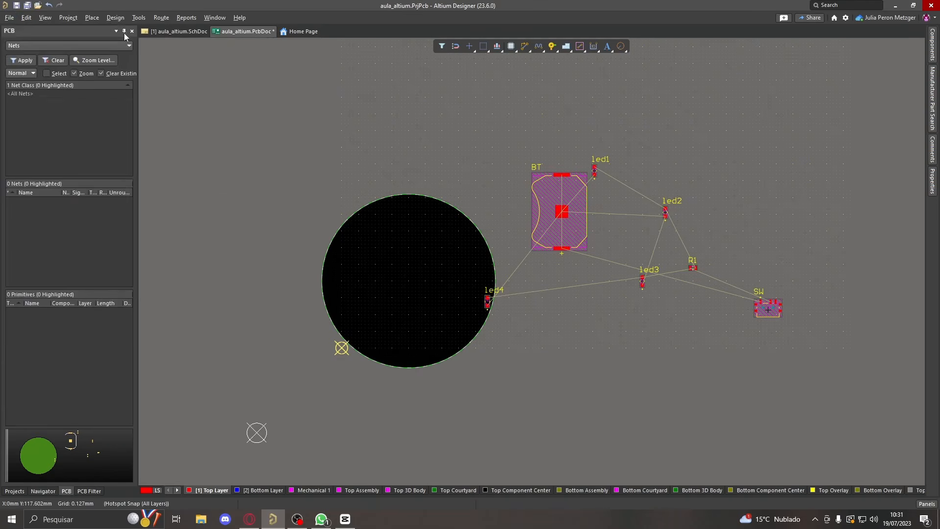
{"action": "left_click", "coordinate": [113, 18]}
{"action": "mouse_move", "coordinate": [205, 84]}
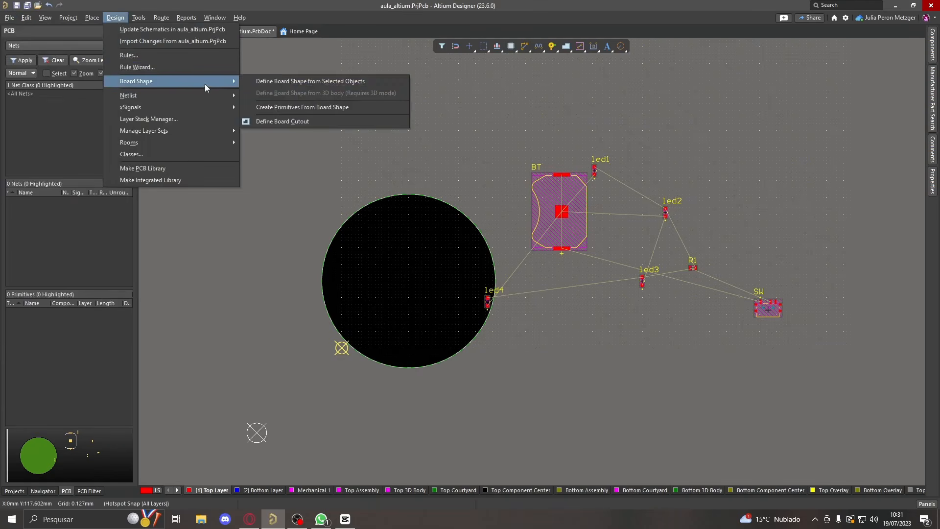
{"action": "left_click", "coordinate": [265, 82]}
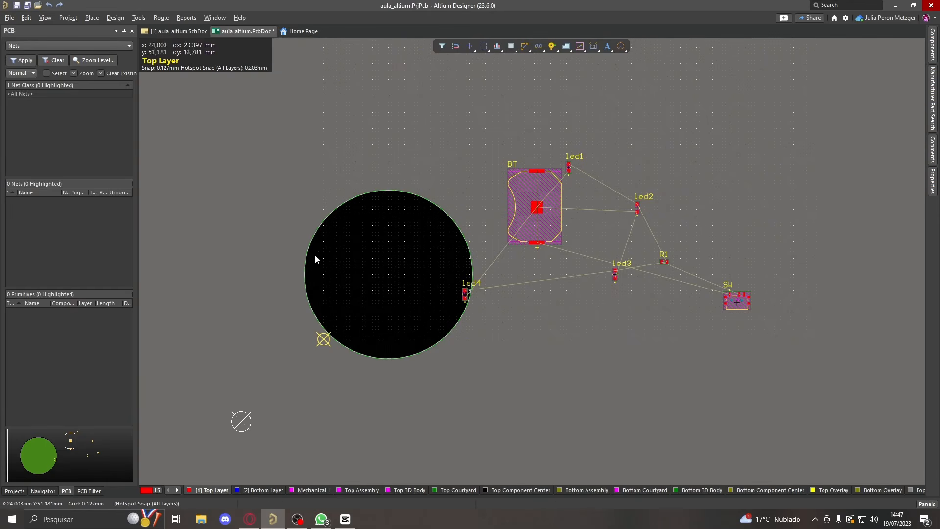
Step: Undo the round board shape and its outline primitives, and delete the circle at the rectangular board's lower-left corner
{"action": "left_click", "coordinate": [394, 333]}
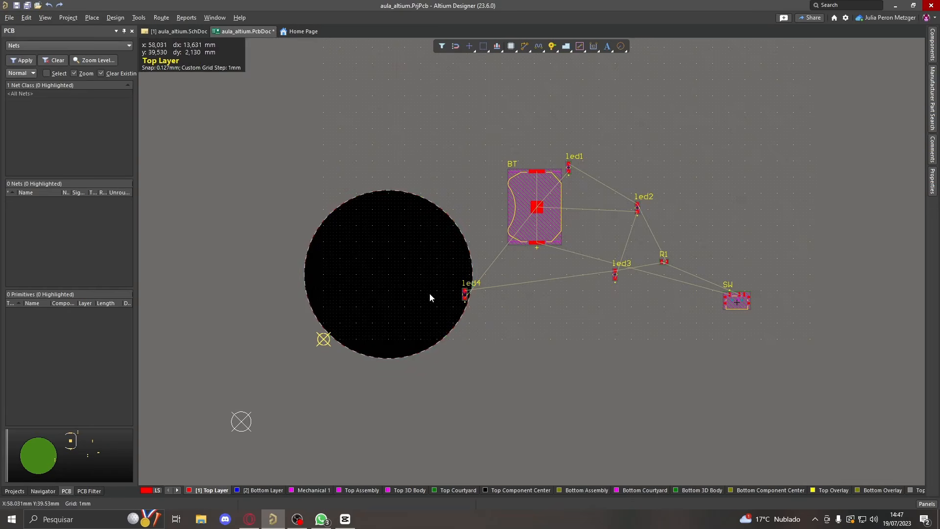
{"action": "key", "text": "ctrl+z"}
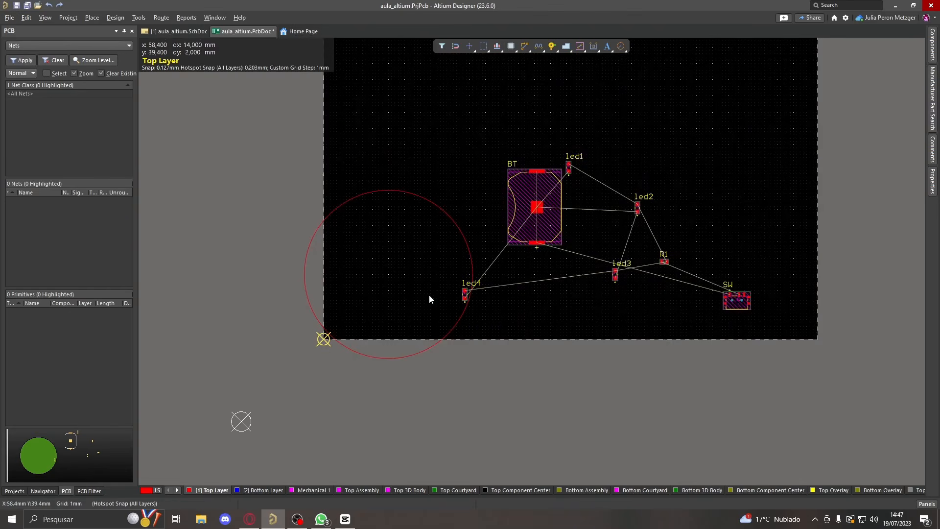
{"action": "left_click", "coordinate": [464, 236]}
{"action": "key", "text": "Delete"}
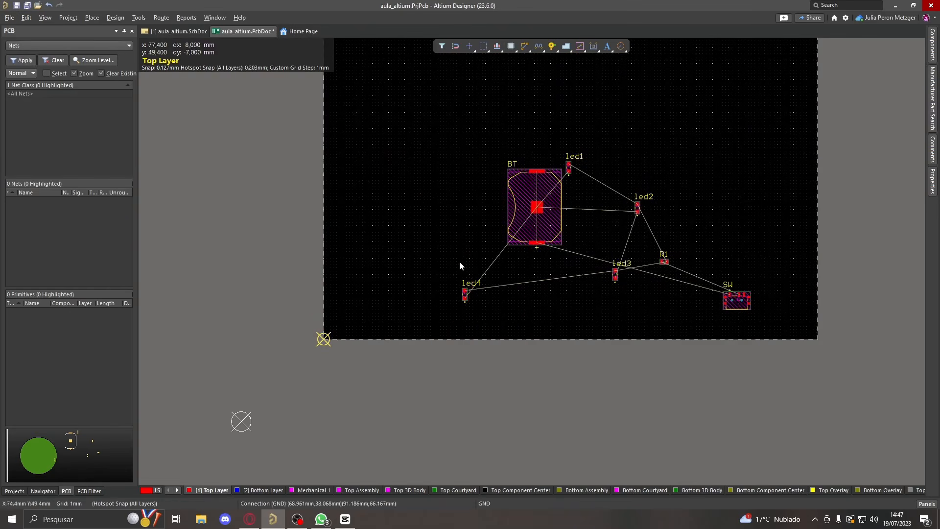
Step: Move the battery component BT to the lower-left area of the board, near the grid origin
{"action": "scroll", "coordinate": [414, 220], "scroll_direction": "down", "scroll_amount": 5, "text": "ctrl"}
{"action": "scroll", "coordinate": [414, 220], "scroll_direction": "up", "scroll_amount": 3, "text": "ctrl"}
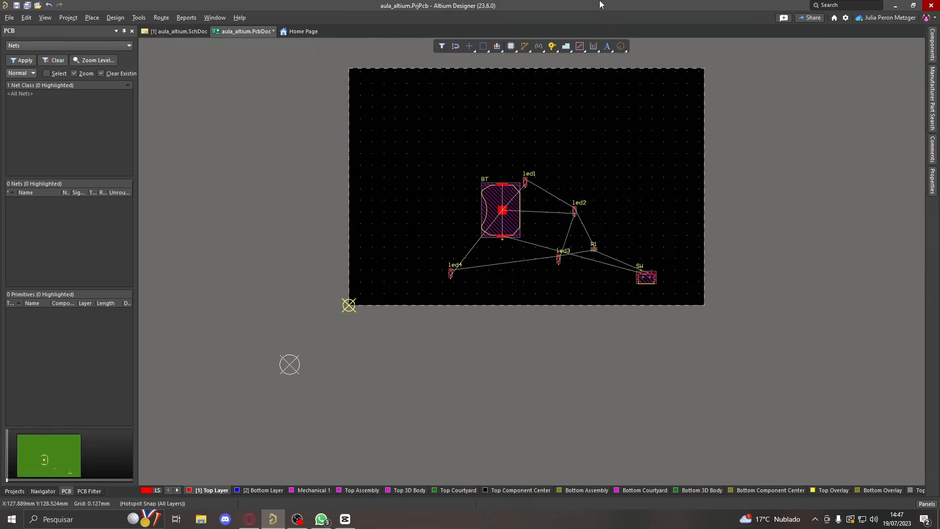
{"action": "left_click_drag", "start_coordinate": [504, 222], "coordinate": [395, 274]}
Step: Draw a full circle centred on BT's GND pad with a radius of about 17 mm on the Top Layer
{"action": "left_click", "coordinate": [394, 274]}
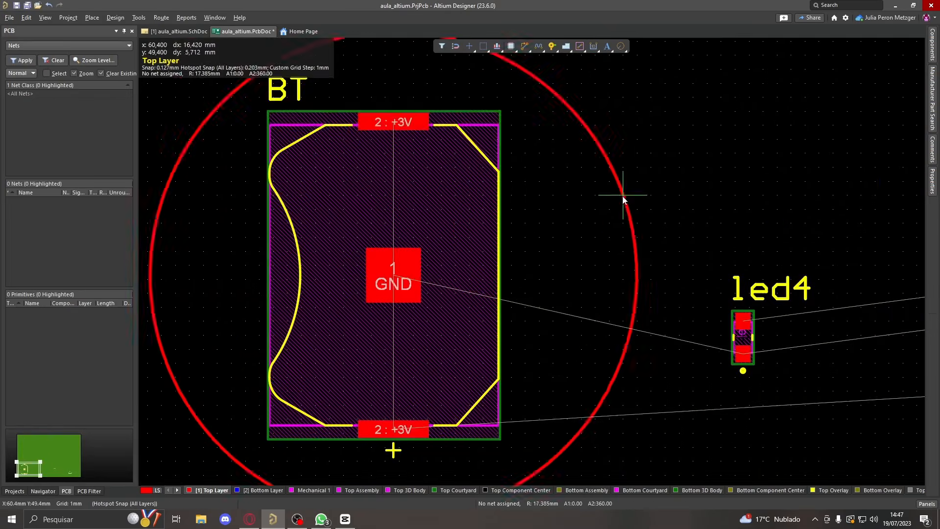
{"action": "scroll", "coordinate": [623, 176], "scroll_direction": "down", "scroll_amount": 2, "text": "ctrl"}
{"action": "scroll", "coordinate": [623, 161], "scroll_direction": "down", "scroll_amount": 1}
{"action": "left_click", "coordinate": [622, 157]}
{"action": "scroll", "coordinate": [622, 157], "scroll_direction": "up", "scroll_amount": 2}
{"action": "right_click", "coordinate": [590, 195]}
Step: Define the board shape from the circle around BT and create Top Layer primitives from the new shape
{"action": "left_click", "coordinate": [115, 17]}
{"action": "mouse_move", "coordinate": [142, 81]}
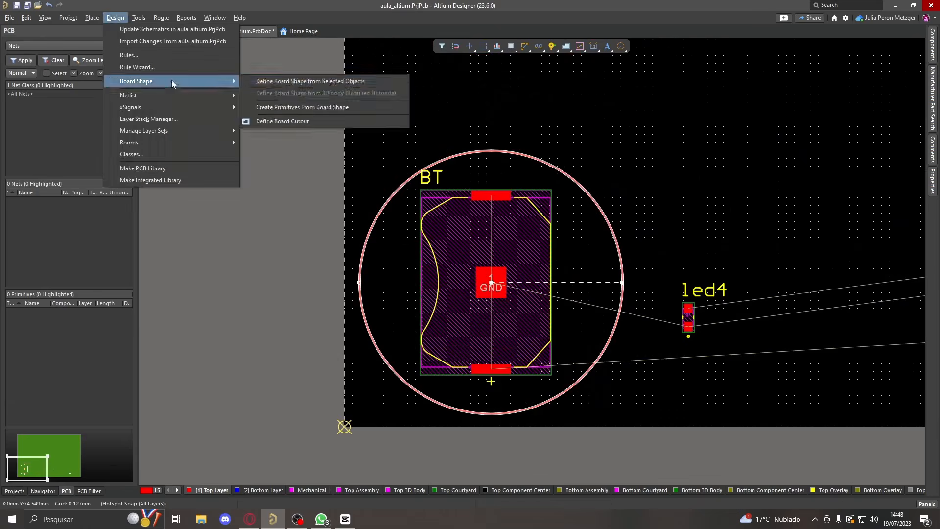
{"action": "left_click", "coordinate": [289, 81]}
{"action": "left_click", "coordinate": [120, 18]}
{"action": "left_click", "coordinate": [280, 111]}
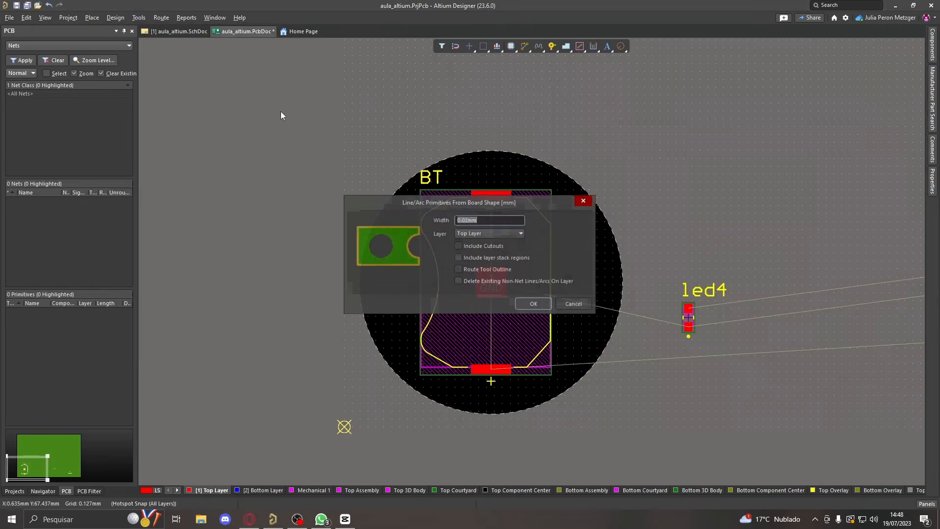
{"action": "key", "text": "Escape"}
{"action": "left_click", "coordinate": [261, 220]}
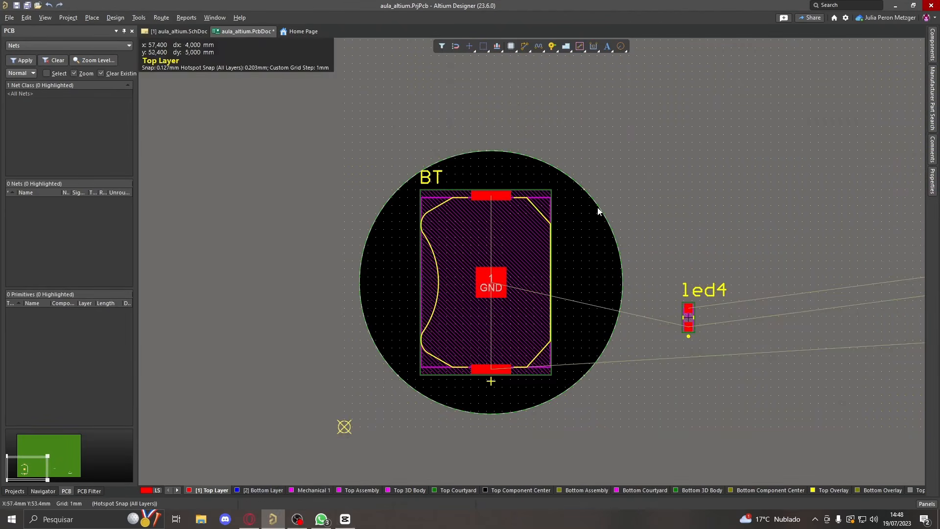
Step: Move BT out of the circular board to the free area above led4
{"action": "left_click_drag", "start_coordinate": [597, 203], "coordinate": [440, 304]}
{"action": "left_click_drag", "start_coordinate": [492, 281], "coordinate": [737, 142]}
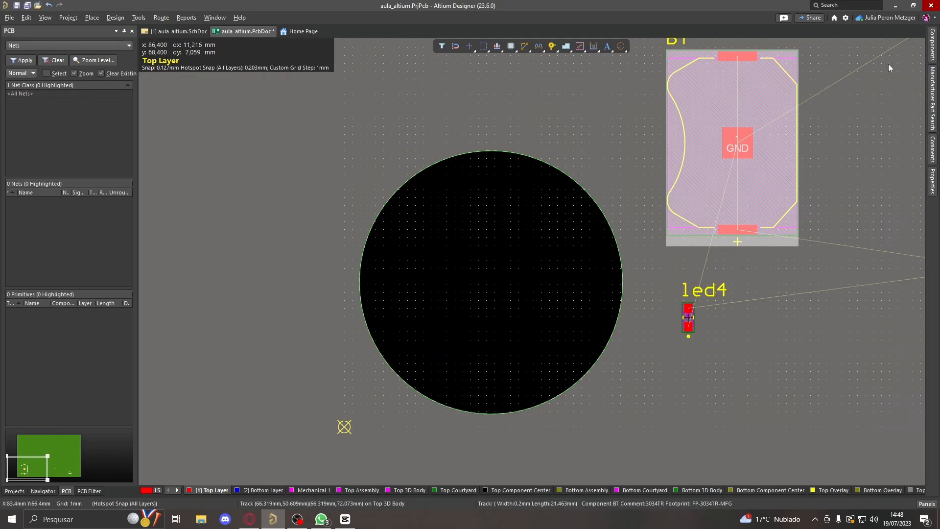
{"action": "scroll", "coordinate": [807, 128], "scroll_direction": "down", "scroll_amount": 3}
{"action": "scroll", "coordinate": [808, 129], "scroll_direction": "up", "scroll_amount": 4}
{"action": "scroll", "coordinate": [807, 128], "scroll_direction": "down", "scroll_amount": 3, "text": "ctrl"}
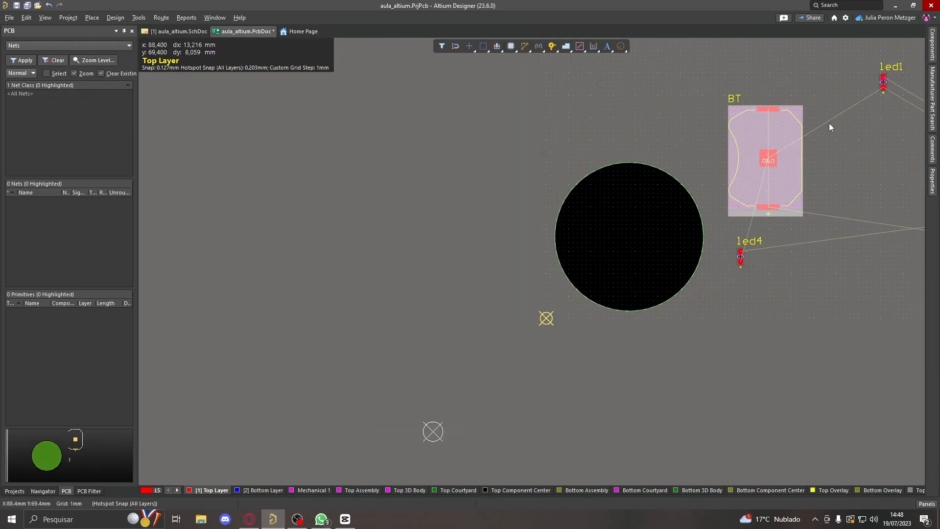
{"action": "right_click_drag", "start_coordinate": [849, 154], "coordinate": [710, 206]}
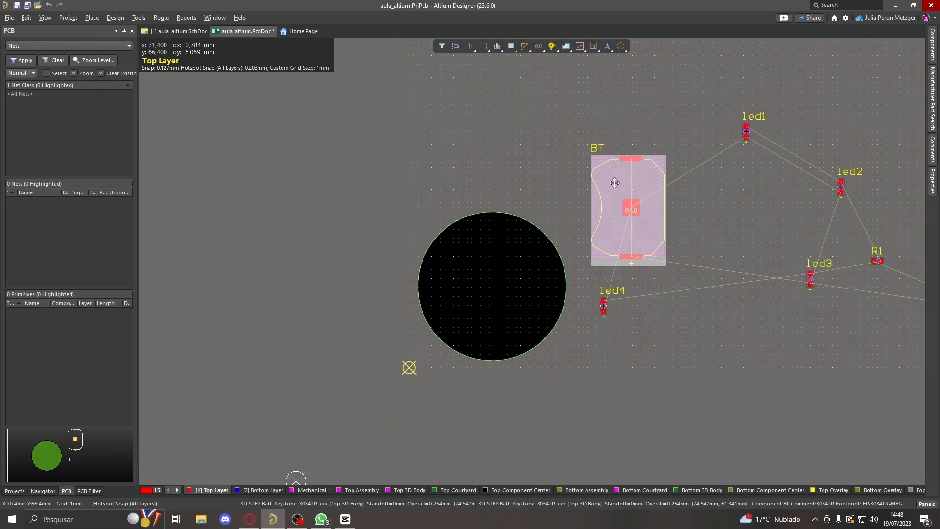
{"action": "right_click_drag", "start_coordinate": [800, 227], "coordinate": [791, 274]}
{"action": "right_click_drag", "start_coordinate": [639, 240], "coordinate": [639, 224]}
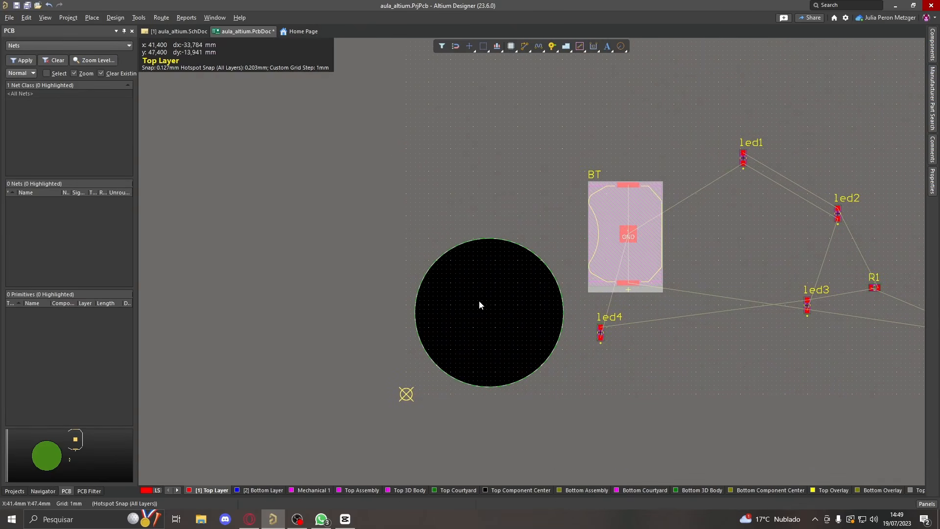
Step: Place BT in the centre of the circular board and led4 beside it, just inside the board's right edge
{"action": "scroll", "coordinate": [478, 330], "scroll_direction": "up", "scroll_amount": 2, "text": "ctrl"}
{"action": "left_click_drag", "start_coordinate": [521, 80], "coordinate": [717, 270]}
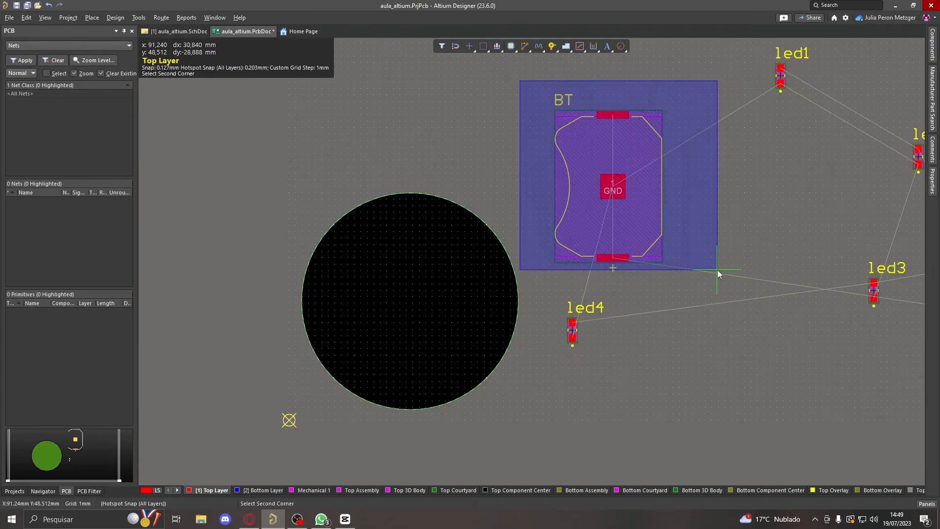
{"action": "left_click_drag", "start_coordinate": [616, 188], "coordinate": [415, 303]}
{"action": "left_click_drag", "start_coordinate": [621, 288], "coordinate": [491, 290]}
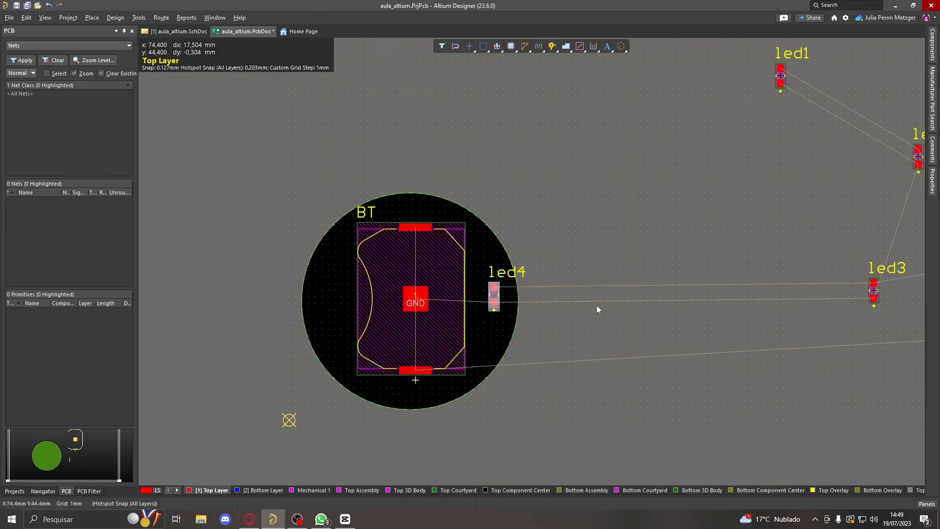
{"action": "scroll", "coordinate": [372, 367], "scroll_direction": "up", "scroll_amount": 2, "text": "ctrl"}
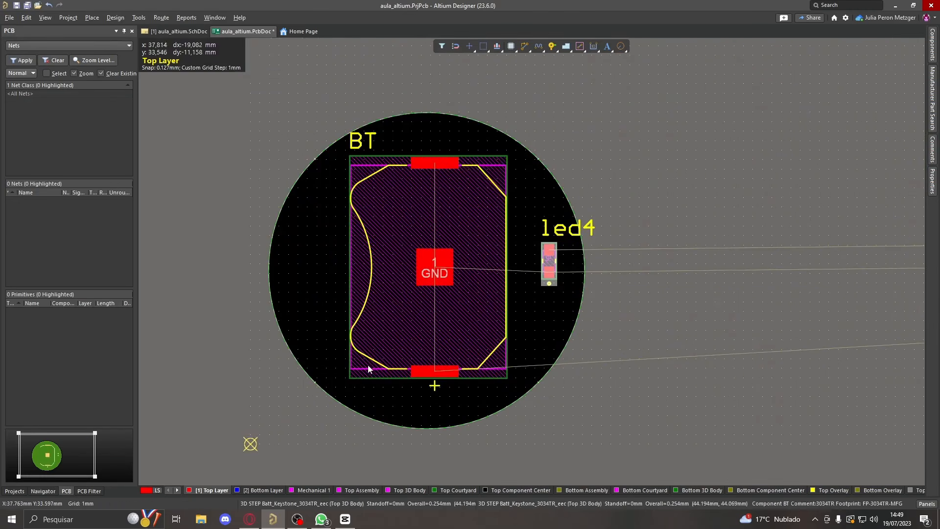
Step: Show the circular board in 3D and flip it over and back to examine BT and led4 from both sides
{"action": "left_click", "coordinate": [695, 146]}
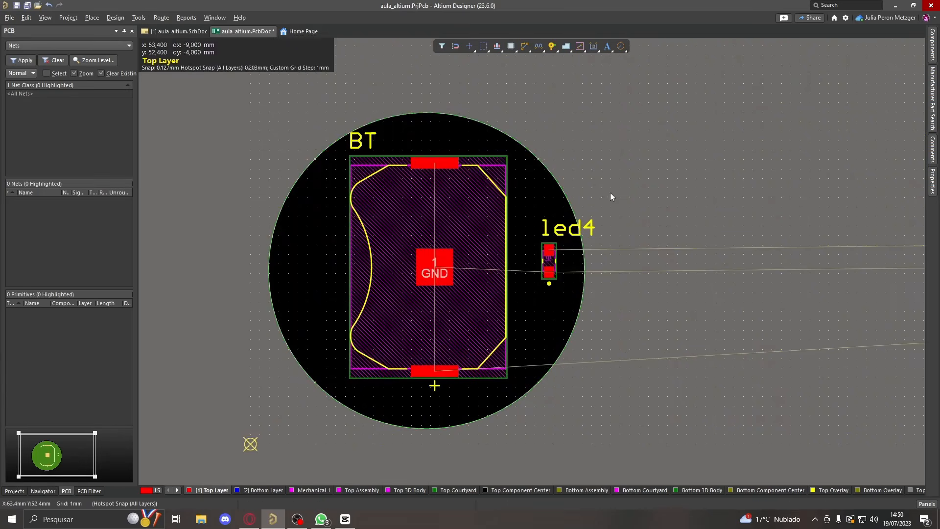
{"action": "left_click", "coordinate": [46, 19]}
{"action": "left_click", "coordinate": [59, 39]}
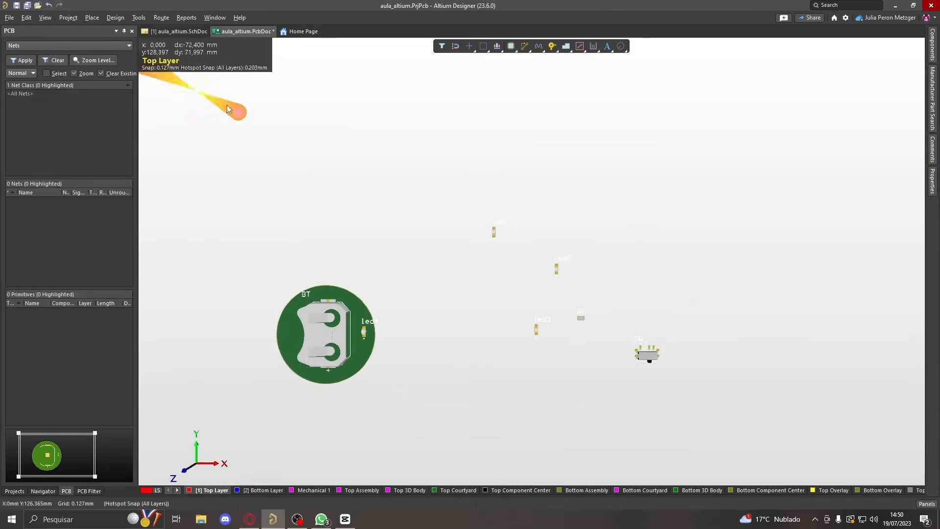
{"action": "scroll", "coordinate": [284, 414], "scroll_direction": "up", "scroll_amount": 3, "text": "ctrl"}
{"action": "scroll", "coordinate": [323, 295], "scroll_direction": "up", "scroll_amount": 3, "text": "ctrl"}
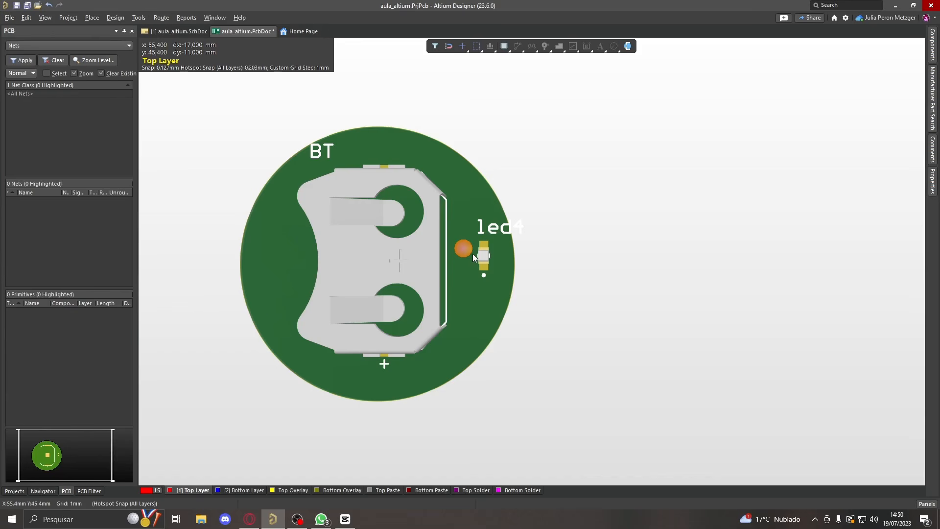
{"action": "key", "text": "v"}
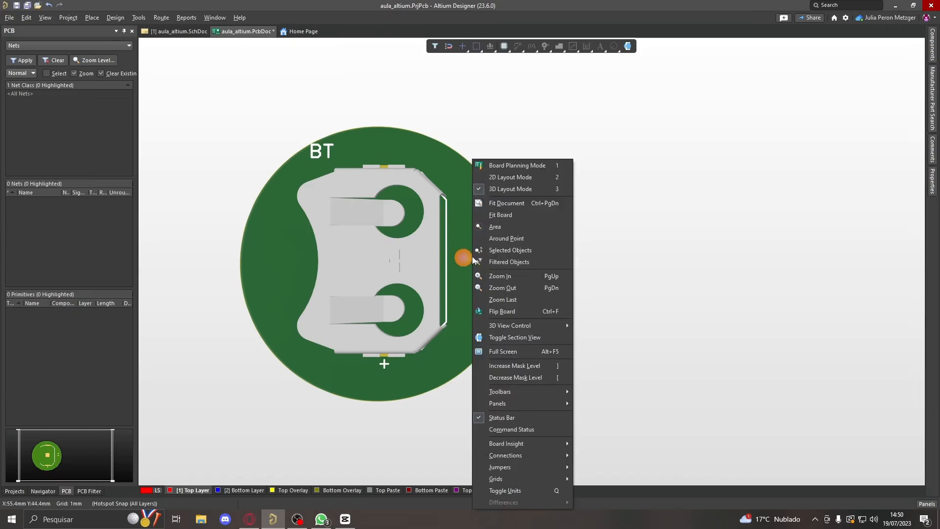
{"action": "key", "text": "b"}
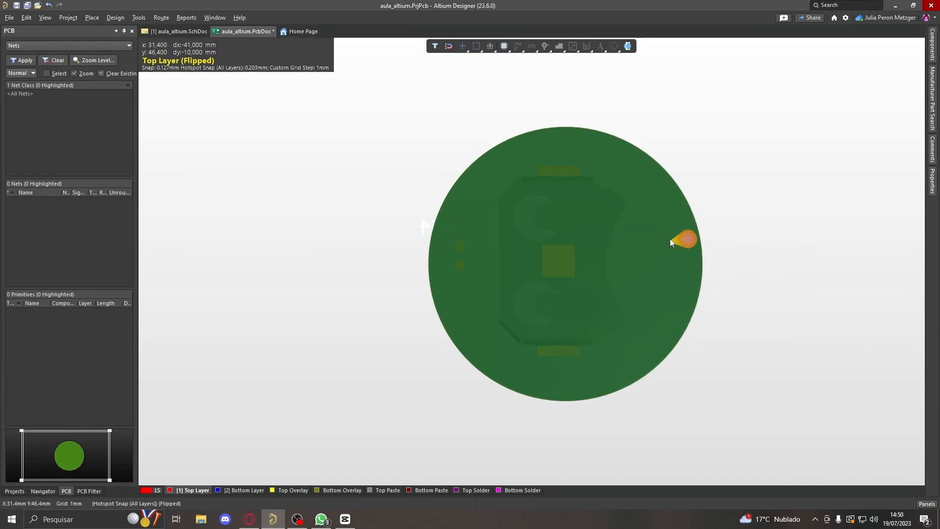
{"action": "key", "text": "v"}
{"action": "key", "text": "b"}
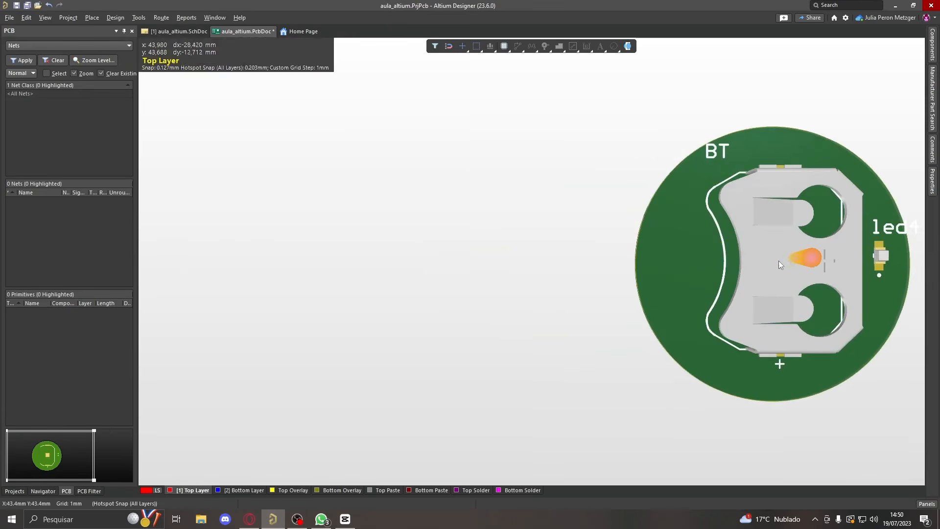
Step: Nudge BT slightly away from led4 inside the circular board while in the 3D view
{"action": "mouse_move", "coordinate": [778, 261]}
{"action": "left_mouse_down"}
{"action": "mouse_move", "coordinate": [659, 251]}
{"action": "mouse_move", "coordinate": [774, 255]}
{"action": "left_mouse_up"}
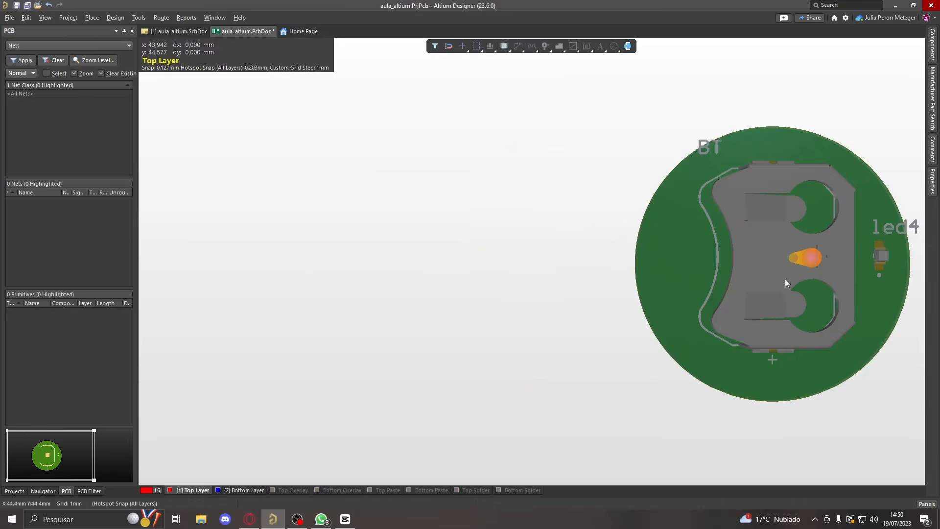
{"action": "right_click_drag", "start_coordinate": [785, 283], "coordinate": [514, 269]}
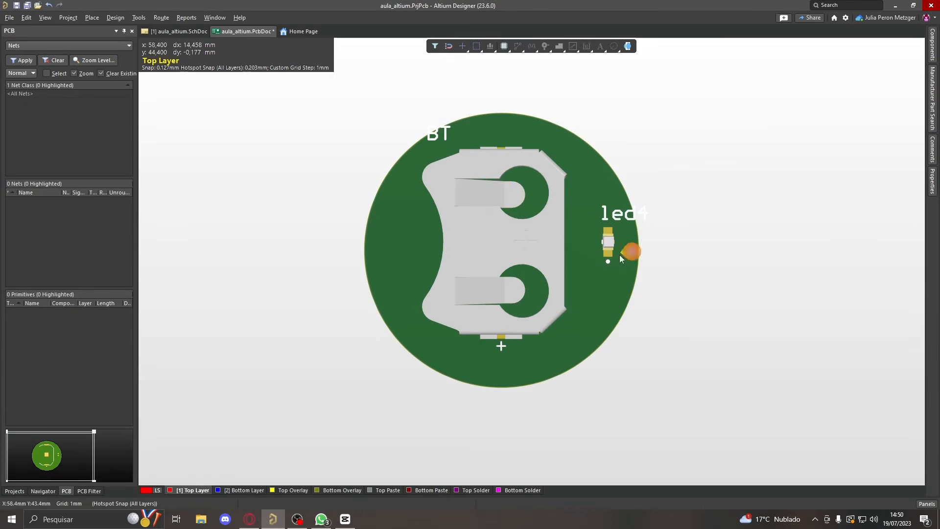
{"action": "mouse_move", "coordinate": [496, 242]}
{"action": "left_mouse_down"}
{"action": "mouse_move", "coordinate": [486, 254]}
{"action": "mouse_move", "coordinate": [492, 248]}
{"action": "left_mouse_up"}
Step: Flip the 3D board to inspect its other side, and return to the 2D layout
{"action": "key", "text": "v"}
{"action": "key", "text": "b"}
{"action": "key", "text": "v"}
{"action": "key", "text": "b"}
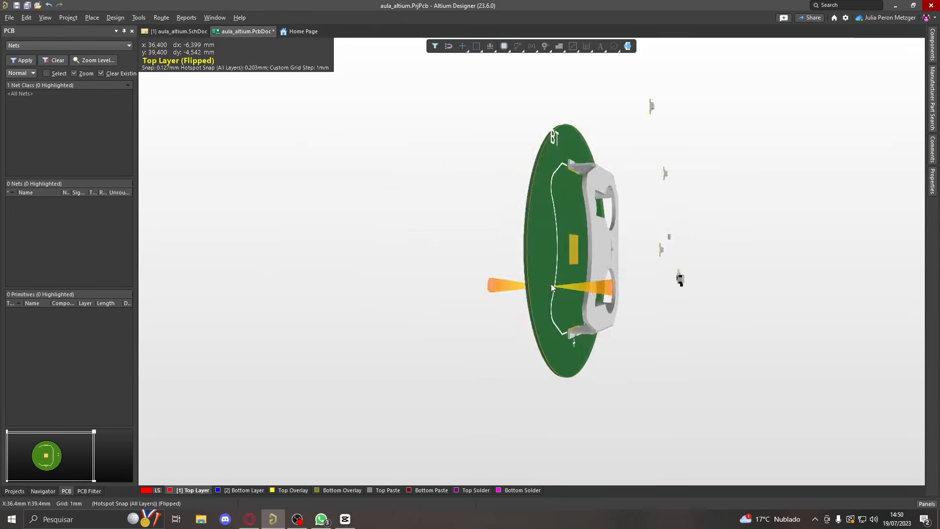
{"action": "left_click", "coordinate": [45, 17]}
{"action": "left_click", "coordinate": [76, 48]}
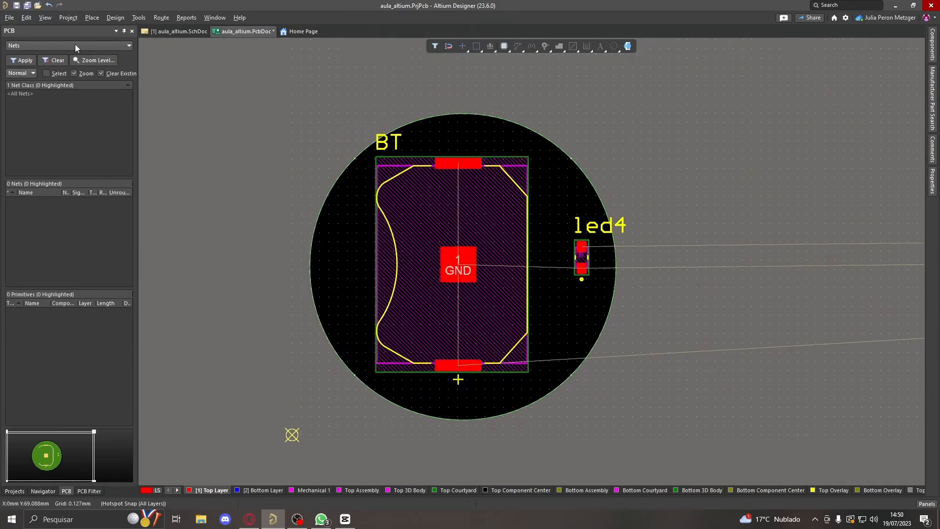
Step: Assign led4 to the Bottom Layer in its component properties
{"action": "left_click", "coordinate": [548, 261]}
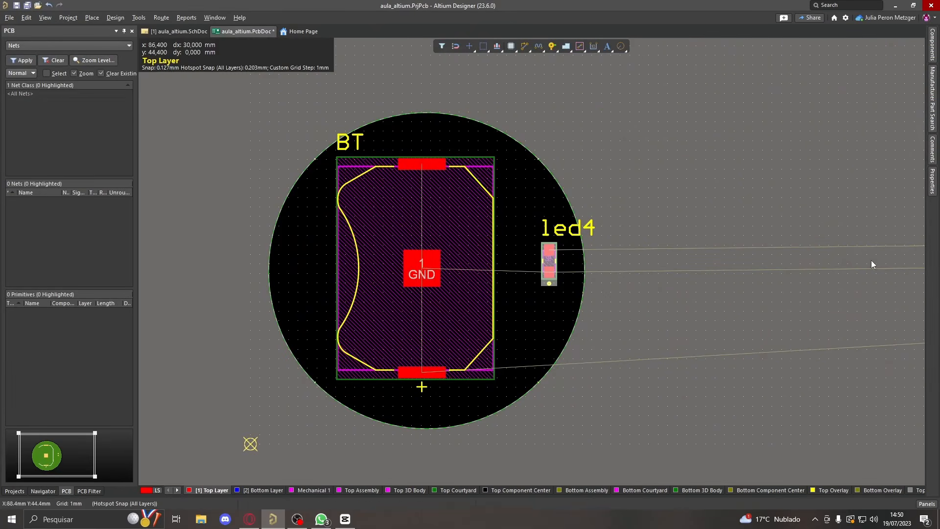
{"action": "left_click", "coordinate": [933, 182]}
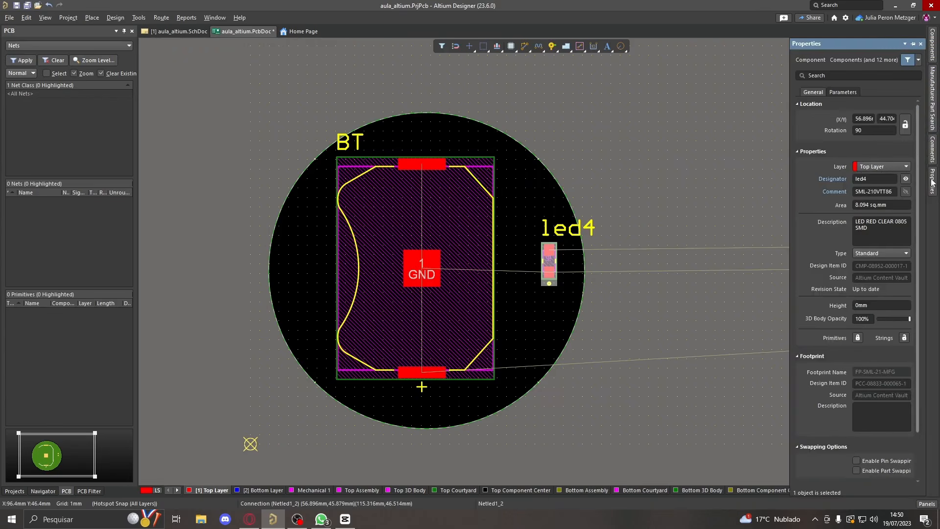
{"action": "left_click", "coordinate": [862, 167]}
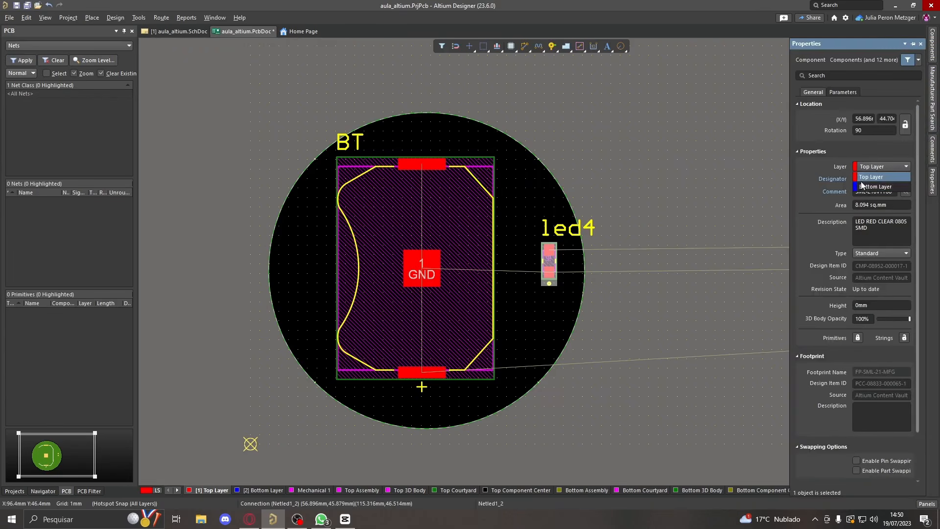
{"action": "left_click", "coordinate": [863, 187]}
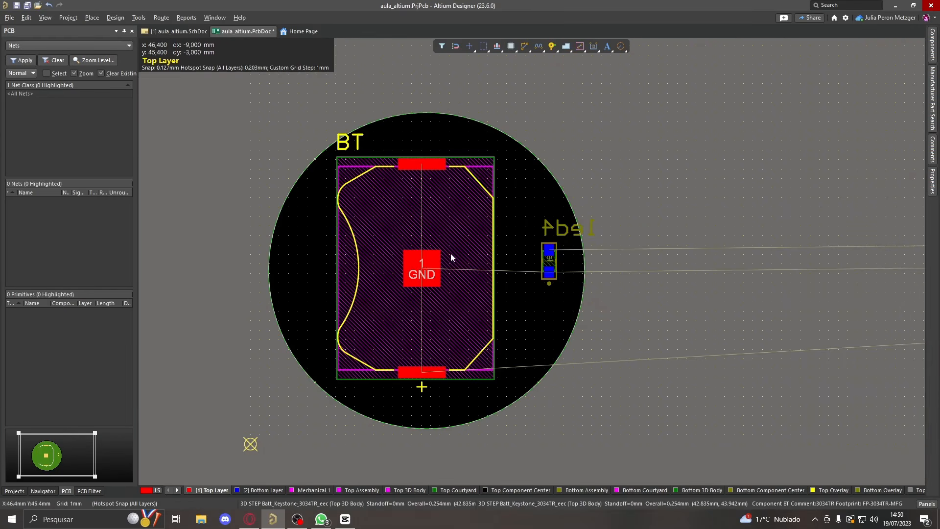
Step: Alternate the active layer between Top Layer and Bottom Layer, ending on the Bottom Layer
{"action": "left_click", "coordinate": [260, 489]}
{"action": "left_click", "coordinate": [215, 489]}
{"action": "left_click", "coordinate": [252, 490]}
{"action": "left_click", "coordinate": [211, 489]}
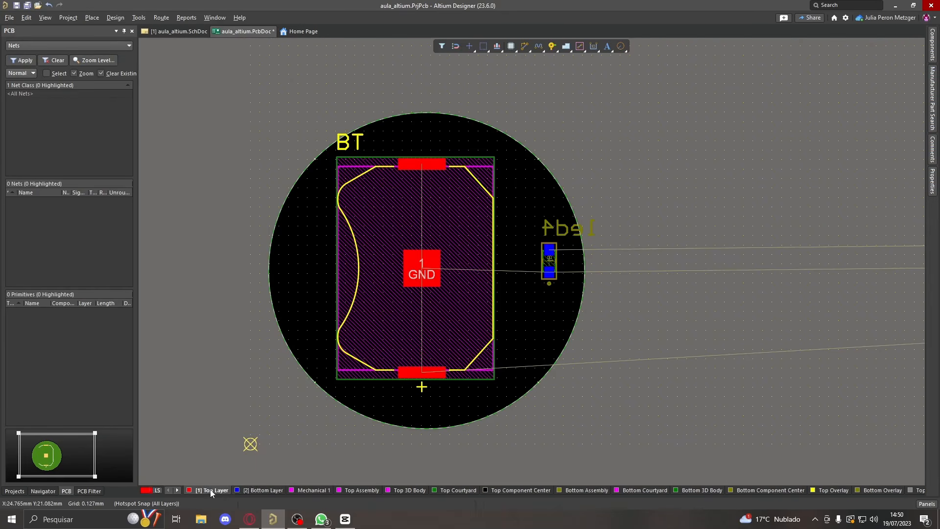
{"action": "left_click", "coordinate": [266, 491]}
{"action": "left_click", "coordinate": [213, 489]}
{"action": "left_click", "coordinate": [263, 489]}
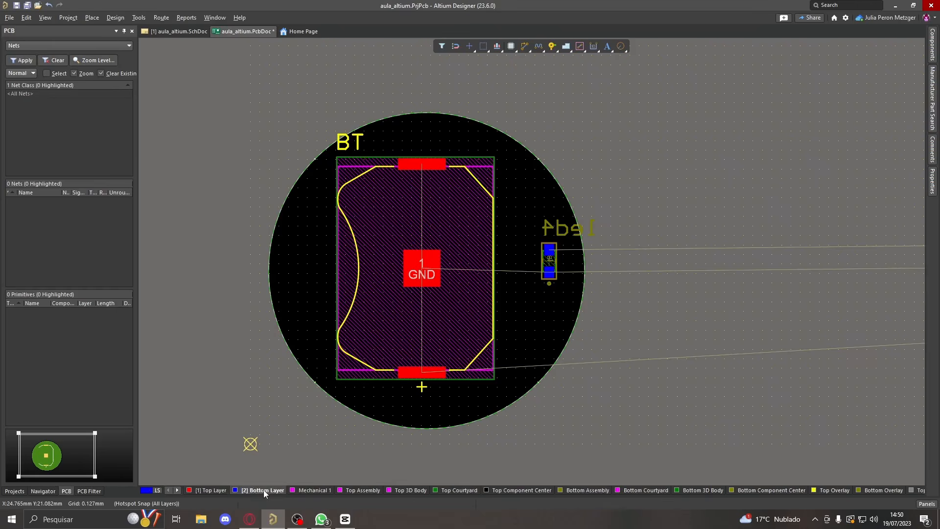
Step: Check both sides of the board in 3D to see led4's placement on the underside, and go back to the 2D layout
{"action": "key", "text": "3"}
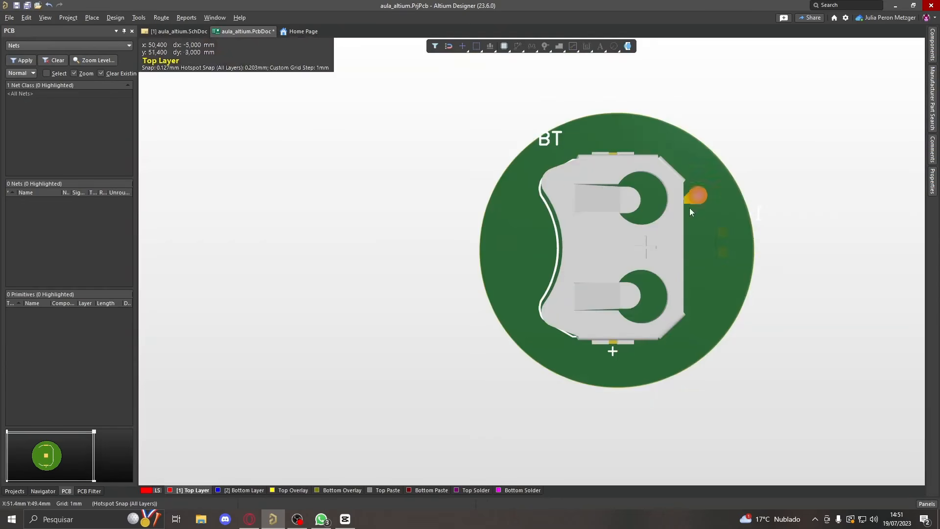
{"action": "right_click", "coordinate": [646, 254]}
{"action": "key", "text": "2"}
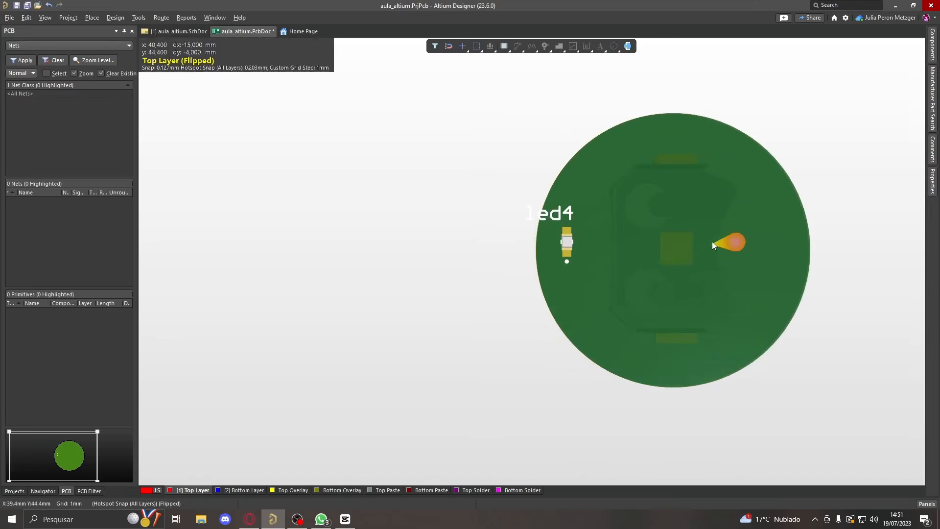
{"action": "key", "text": "2"}
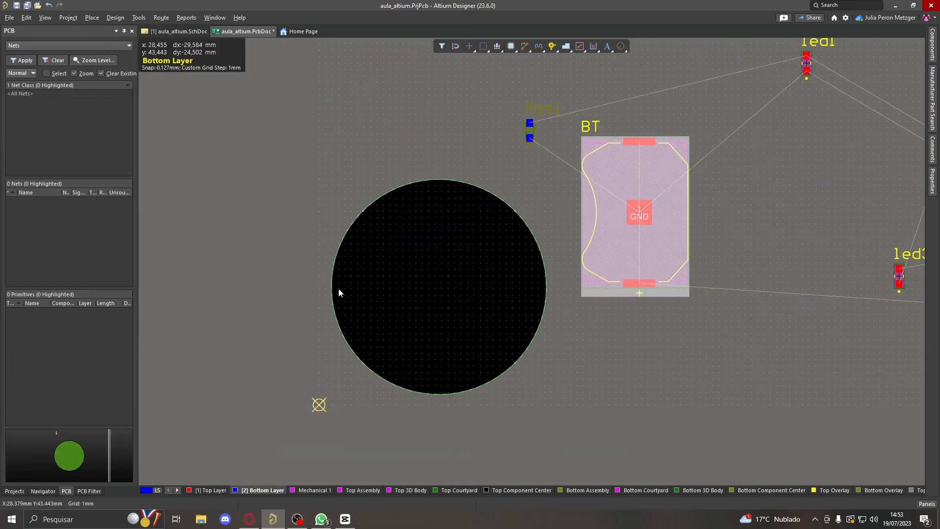
{"action": "scroll", "coordinate": [339, 289], "scroll_direction": "up", "scroll_amount": 1, "text": "ctrl"}
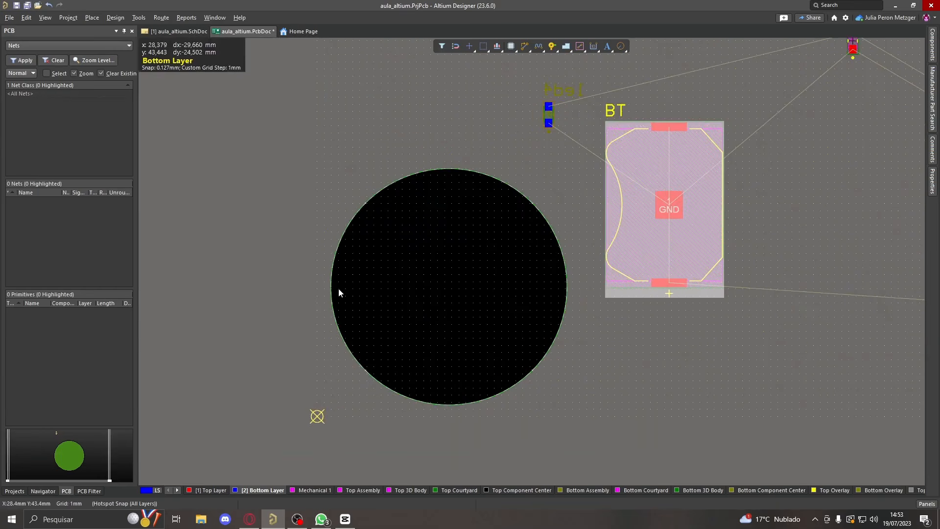